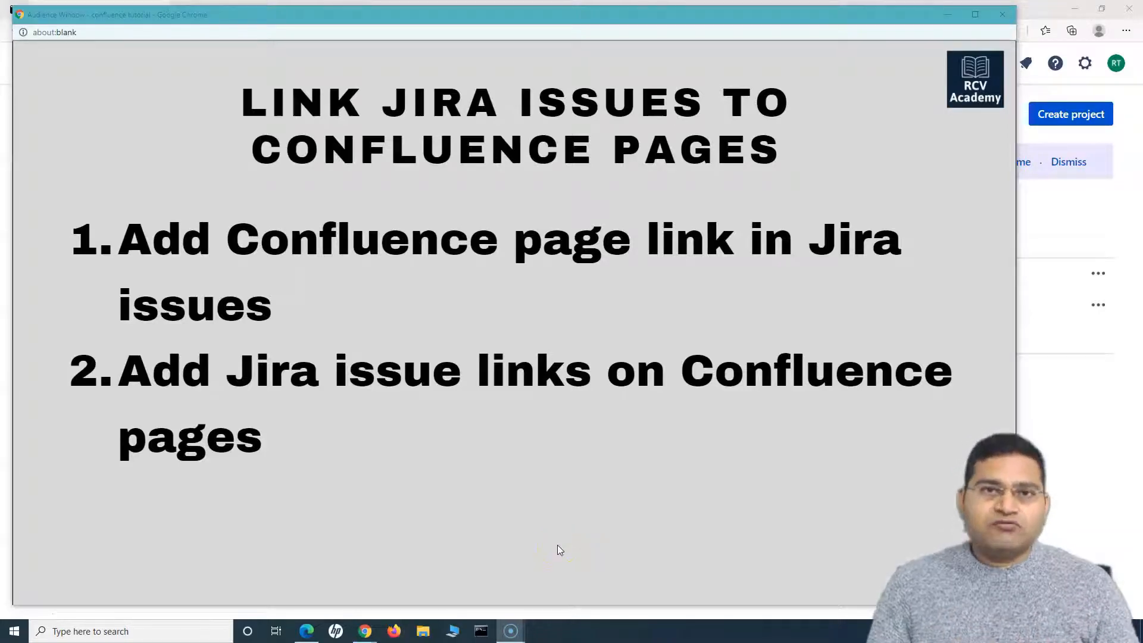
# Minimise the slide window and open the Project A - RCV Academy project from the Jira project list.
pyautogui.click(948, 14)
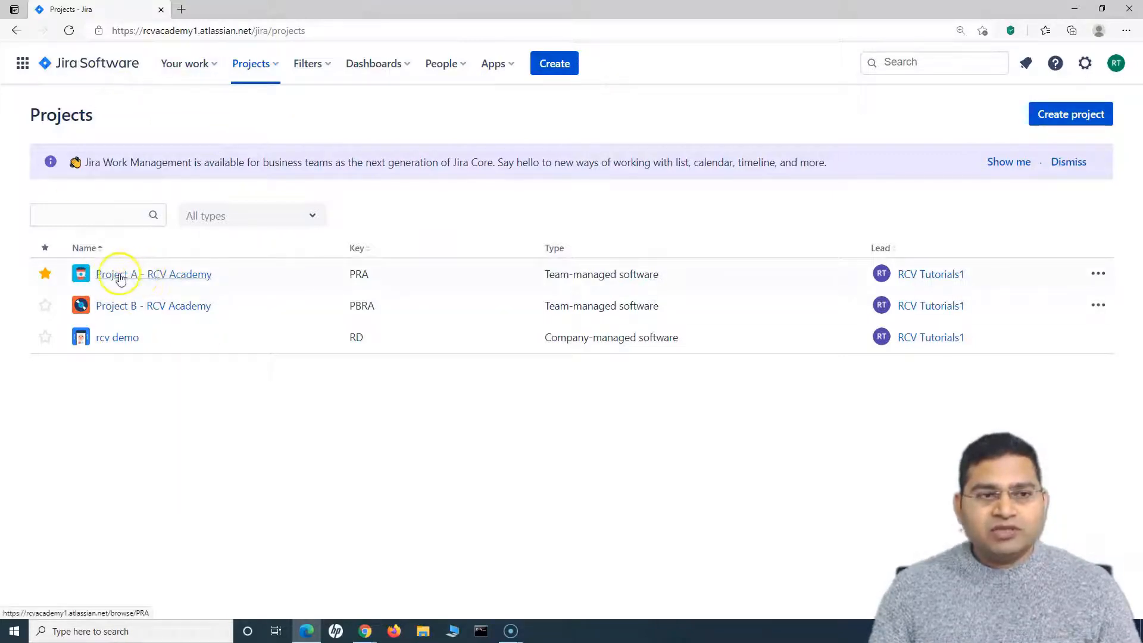
pyautogui.click(160, 277)
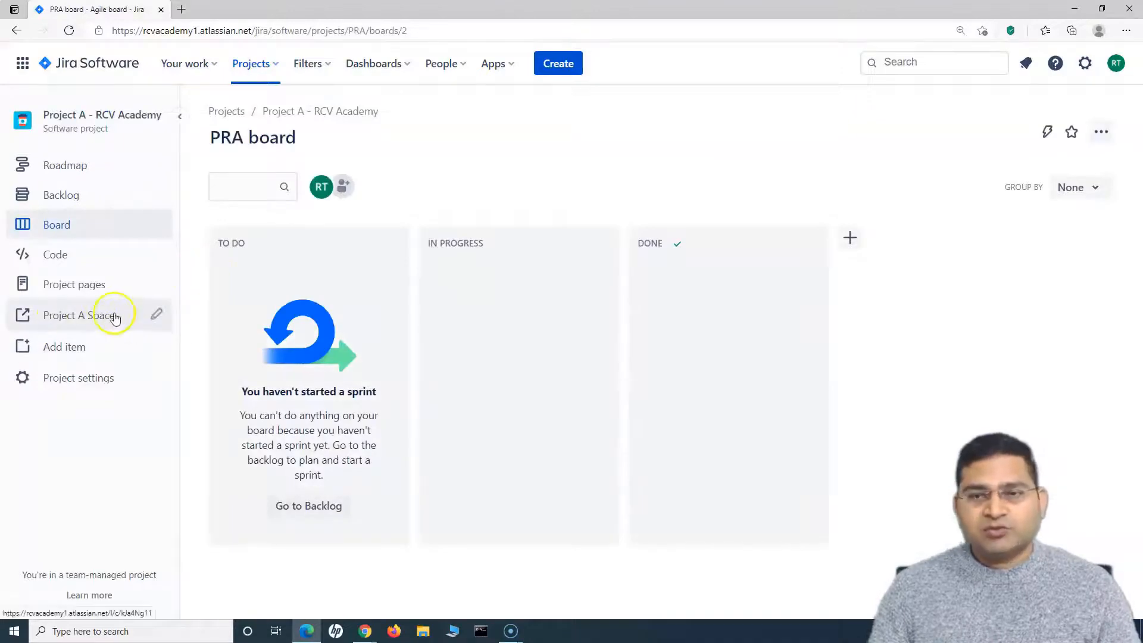
pyautogui.moveTo(360, 247)
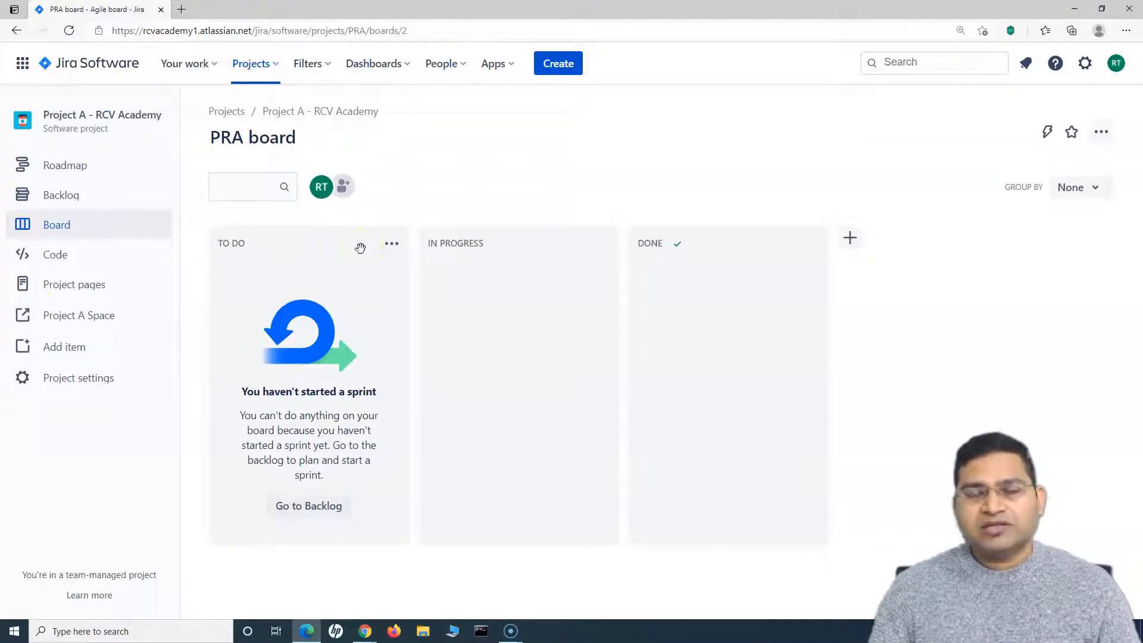
# Open the linked Project A Space in Confluence, view its Test page and go to the list of pages.
pyautogui.click(84, 322)
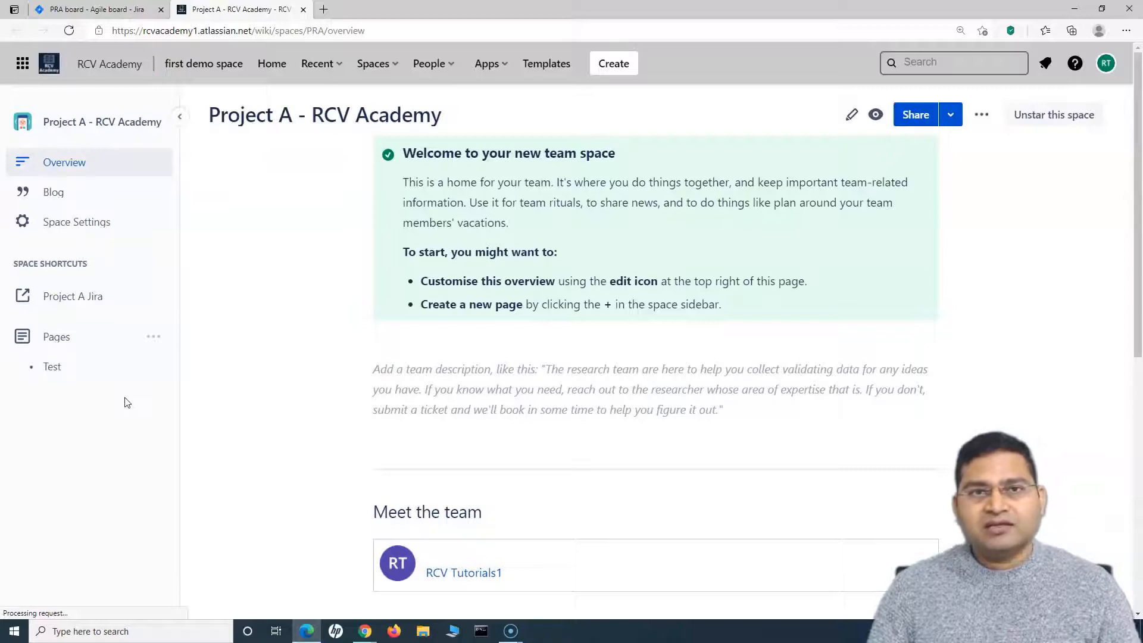
pyautogui.click(58, 380)
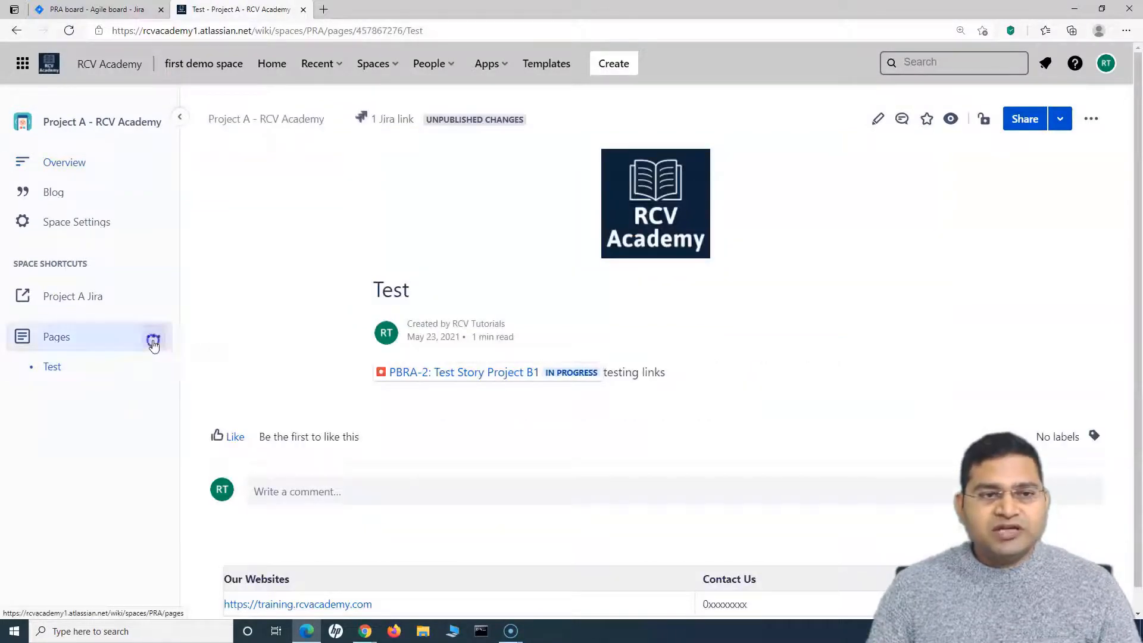
pyautogui.click(152, 338)
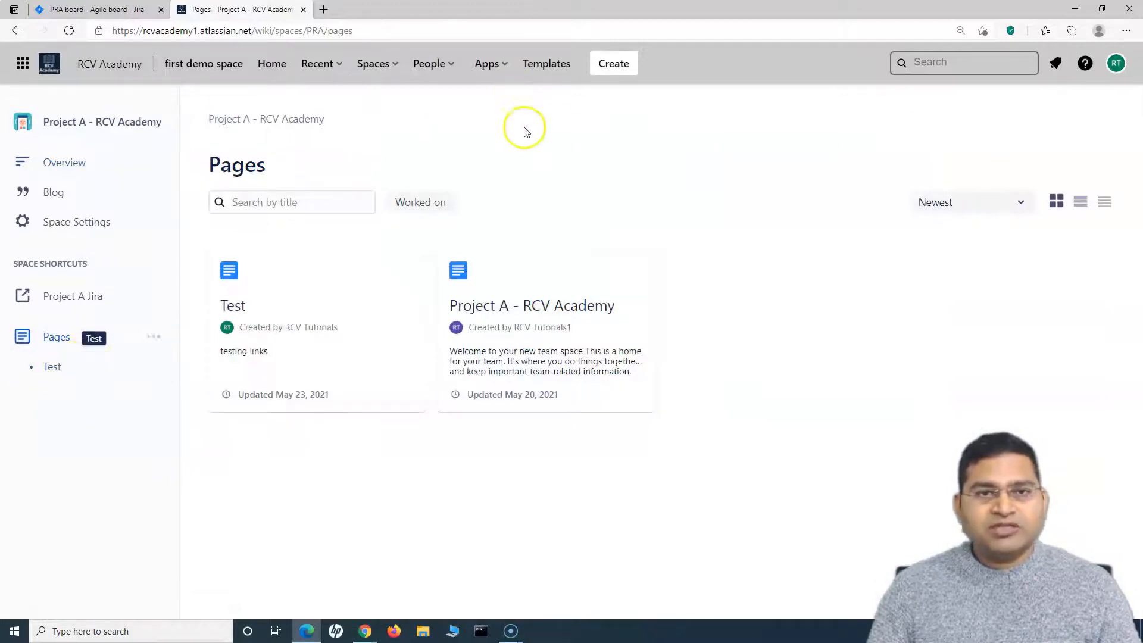
# Create a new page in the Project A - RCV Academy space titled "Test Link Issues".
pyautogui.click(609, 64)
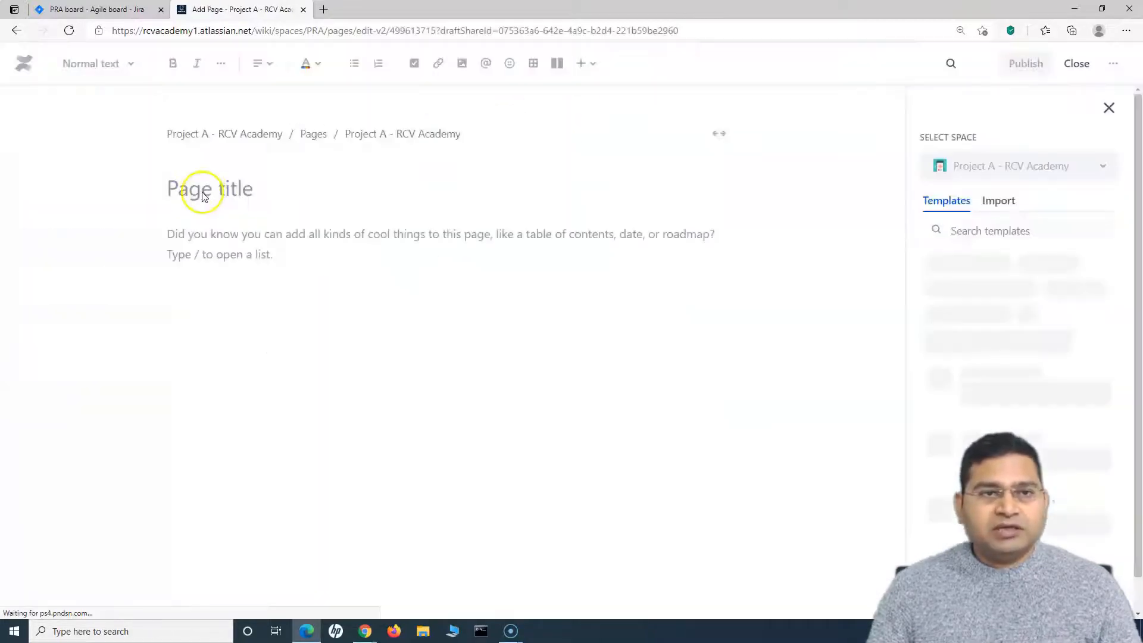
pyautogui.click(201, 189)
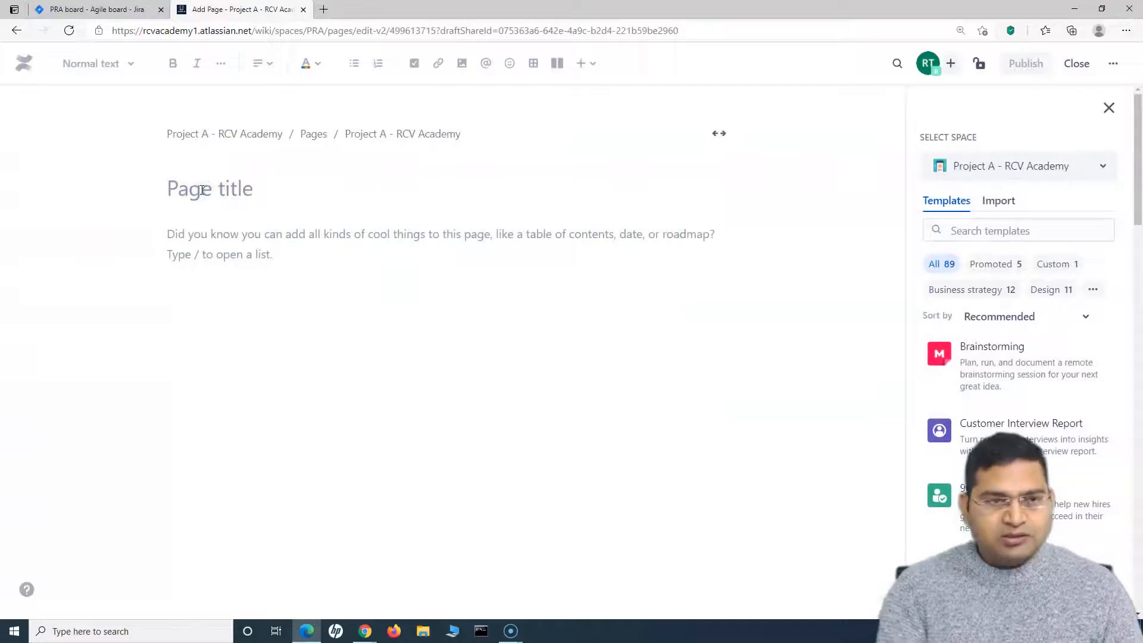
pyautogui.write('Test ')
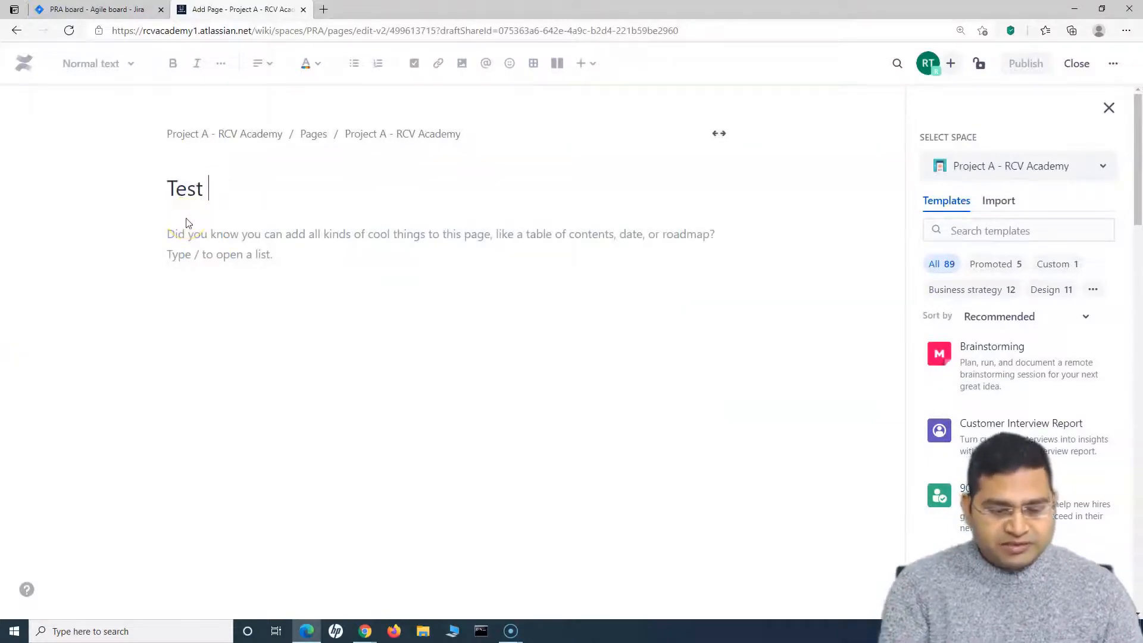
pyautogui.write('Link Issues')
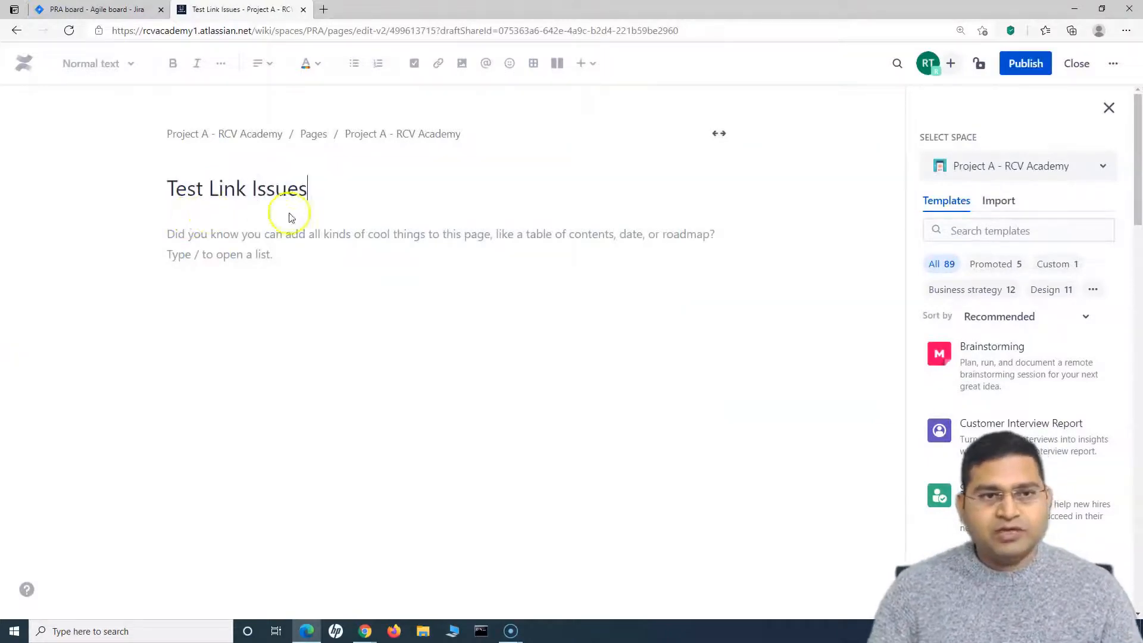
# Copy the page title "Test Link Issues" into the page body and publish the page.
pyautogui.moveTo(306, 189); pyautogui.dragTo(164, 192)
pyautogui.hotkey('ctrl', 'c')
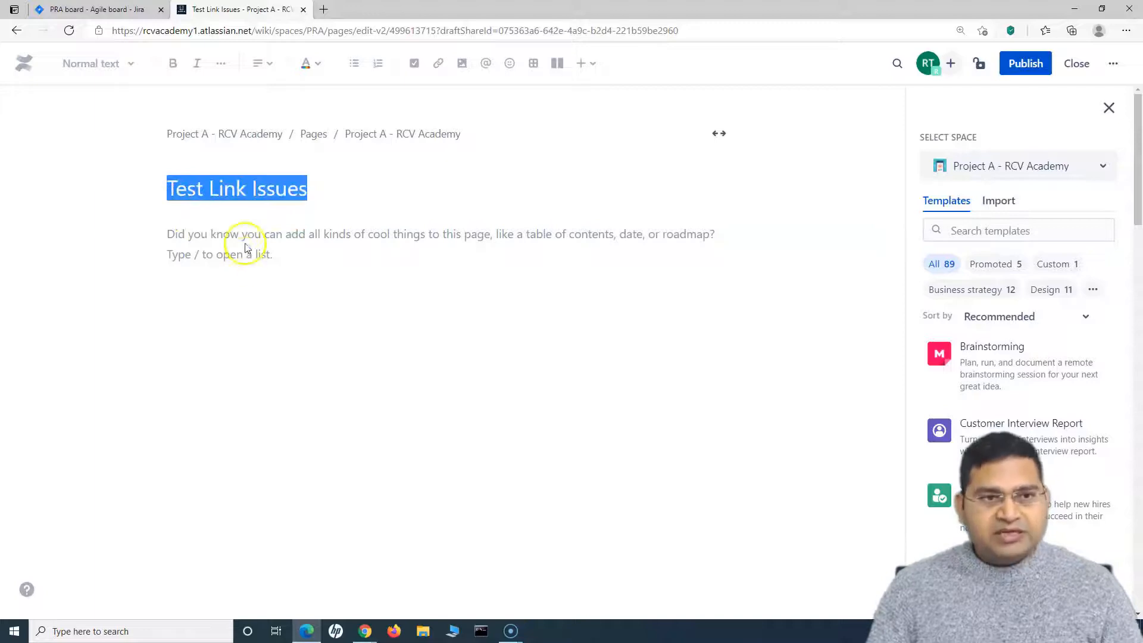
pyautogui.click(192, 234)
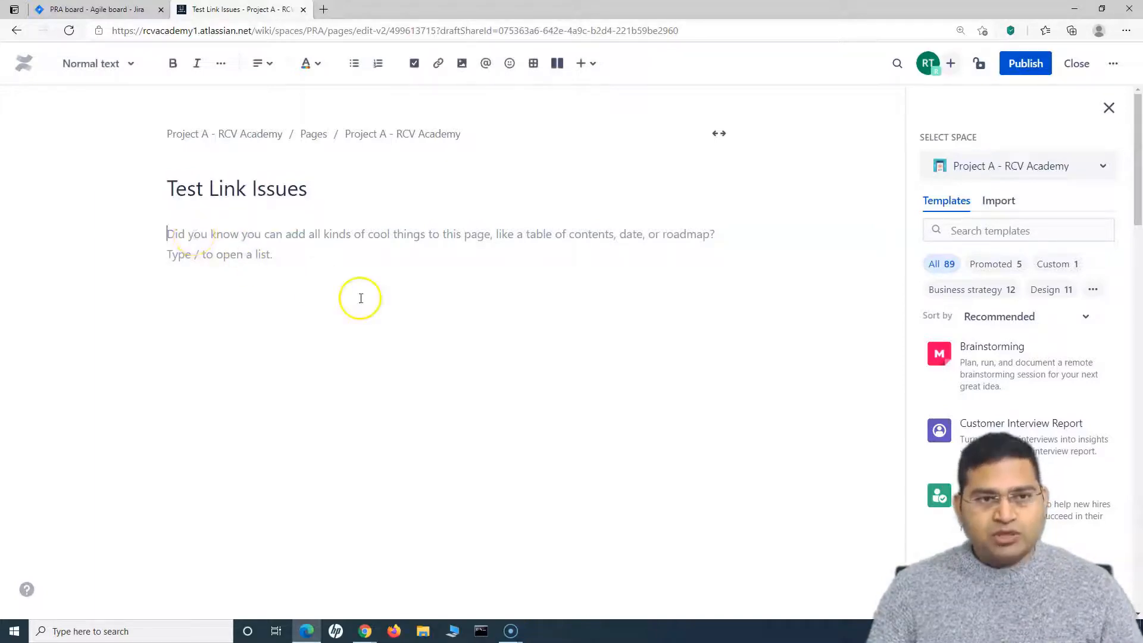
pyautogui.hotkey('ctrl', 'v')
pyautogui.press('Return')
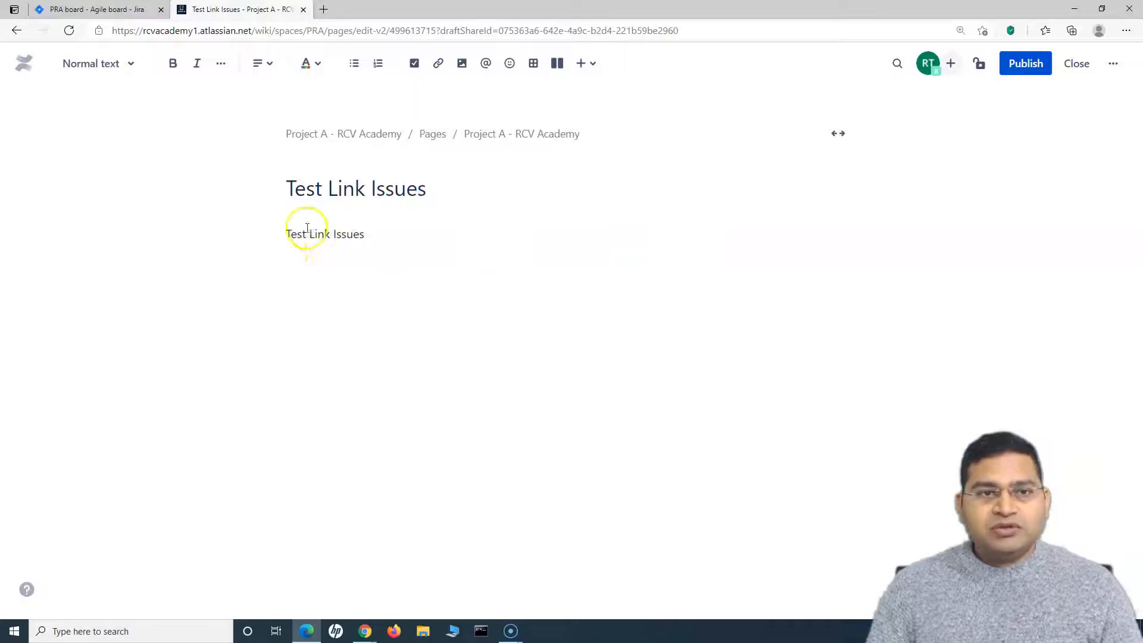
pyautogui.click(1027, 62)
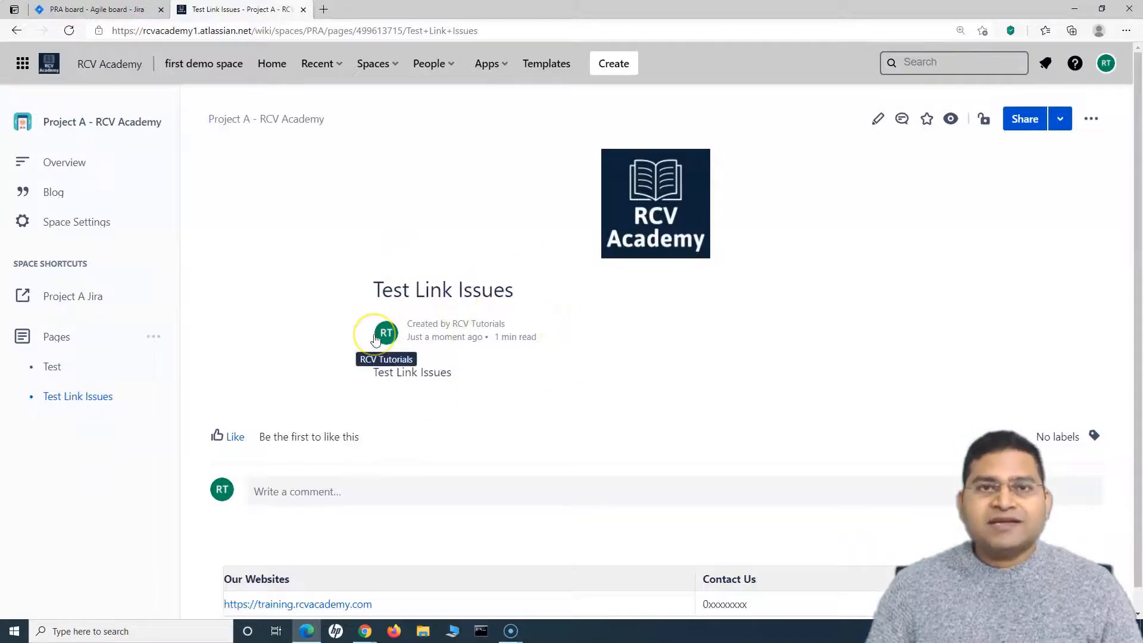
# Switch back to the Jira project and open the Project A backlog.
pyautogui.moveTo(375, 339)
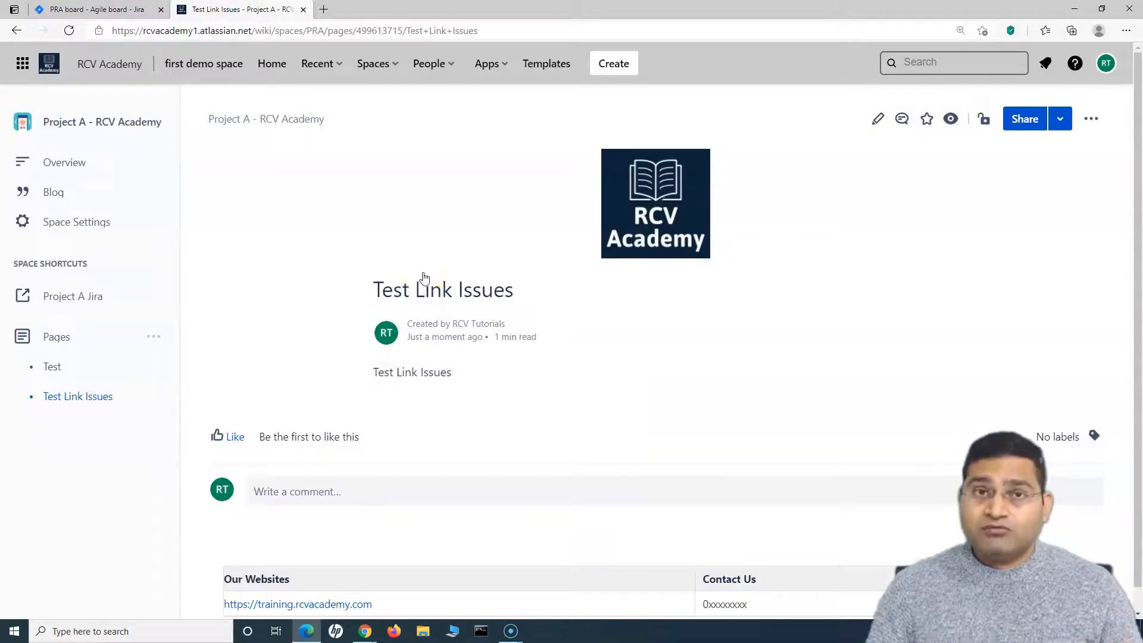
pyautogui.click(104, 10)
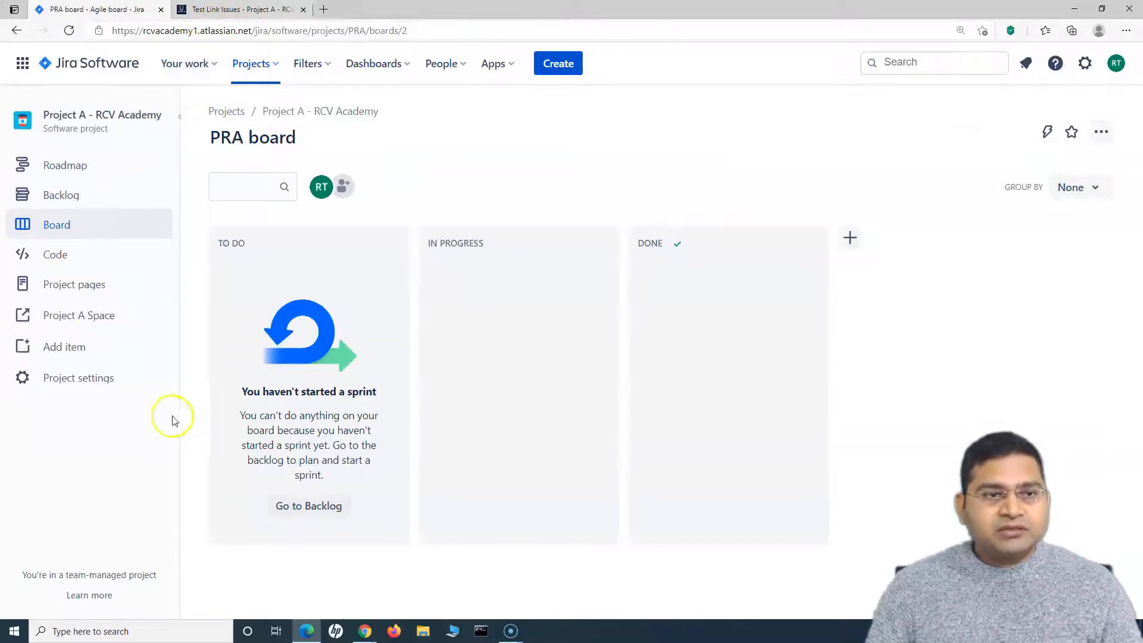
pyautogui.click(66, 203)
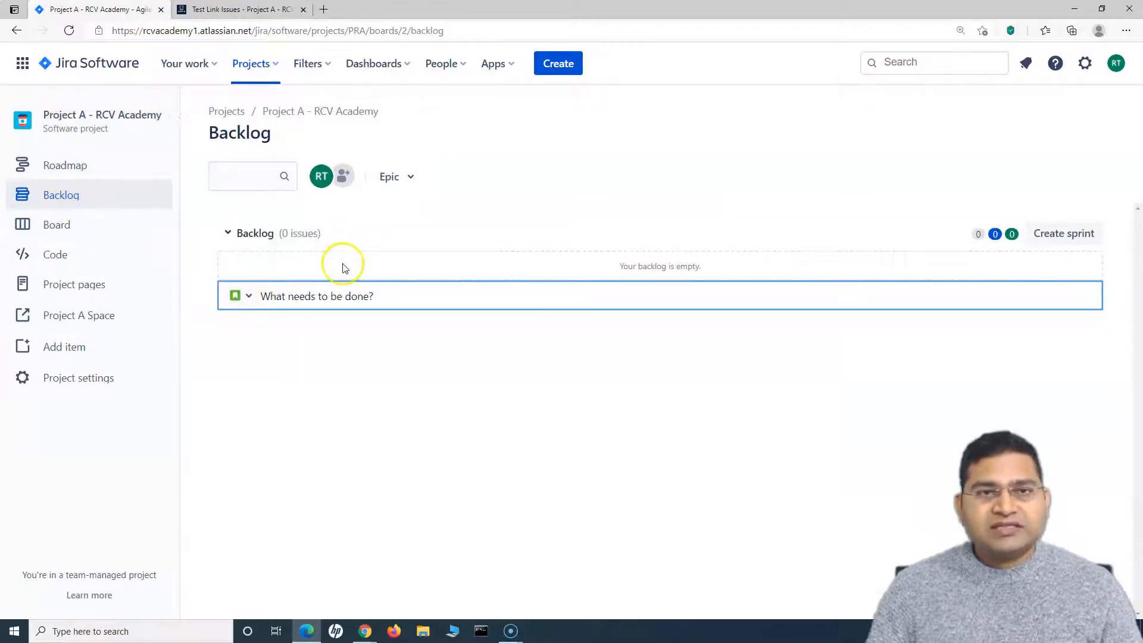
# Add two stories to the empty backlog, named "Test Story 1" and "Test Story 2".
pyautogui.click(249, 296)
pyautogui.click(249, 296)
pyautogui.click(316, 296)
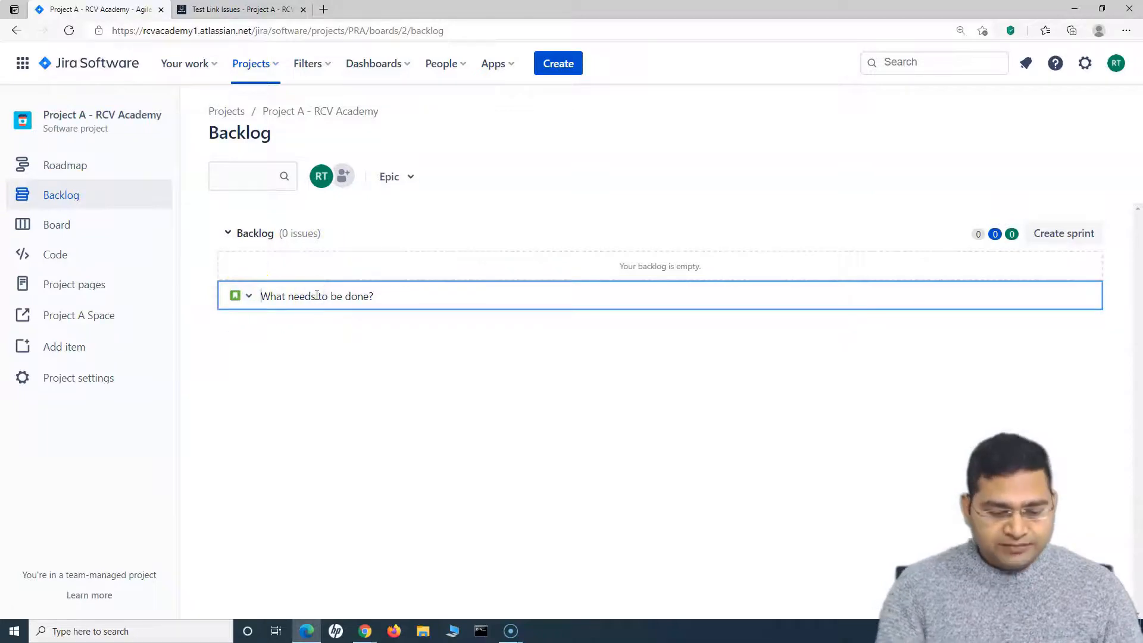
pyautogui.write('Test Story')
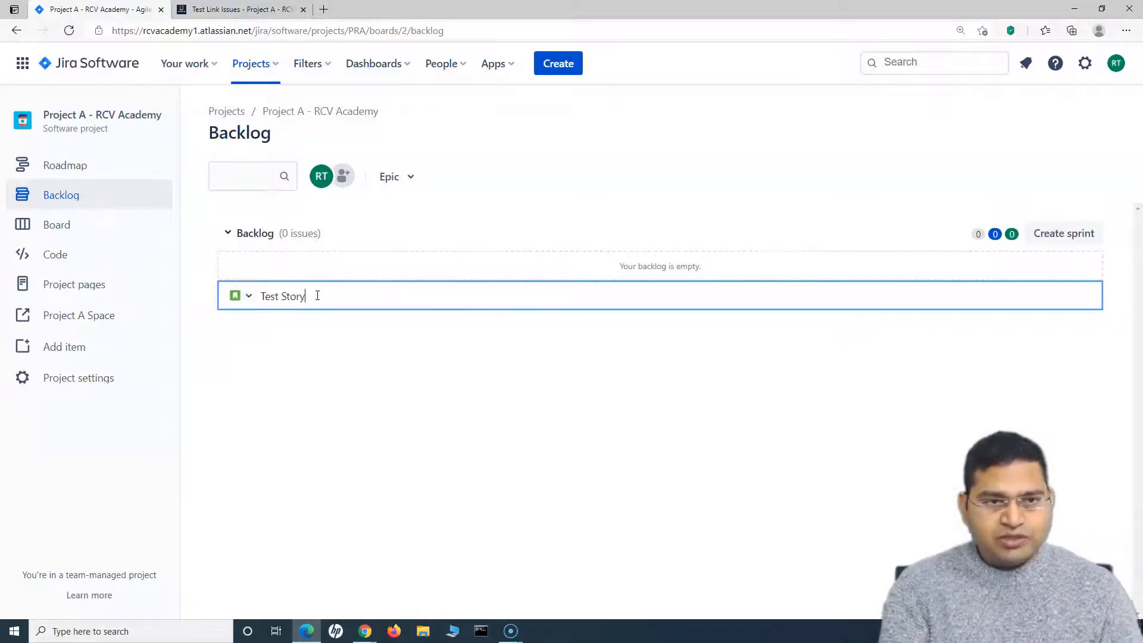
pyautogui.write(' 1')
pyautogui.moveTo(317, 296); pyautogui.dragTo(242, 298)
pyautogui.hotkey('ctrl', 'c')
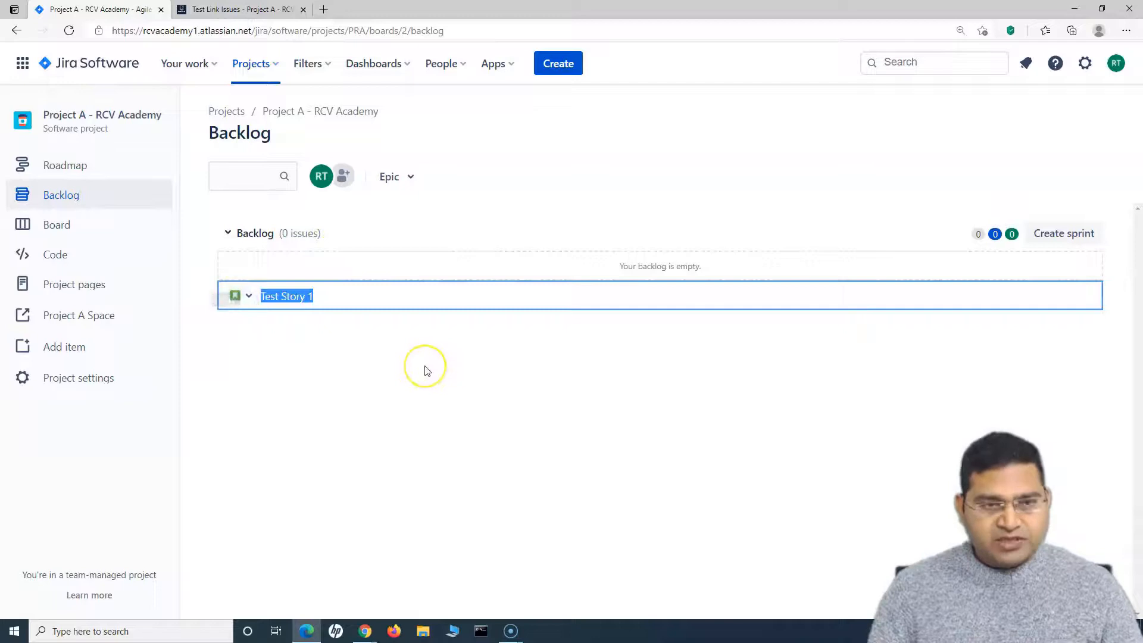
pyautogui.press('Return')
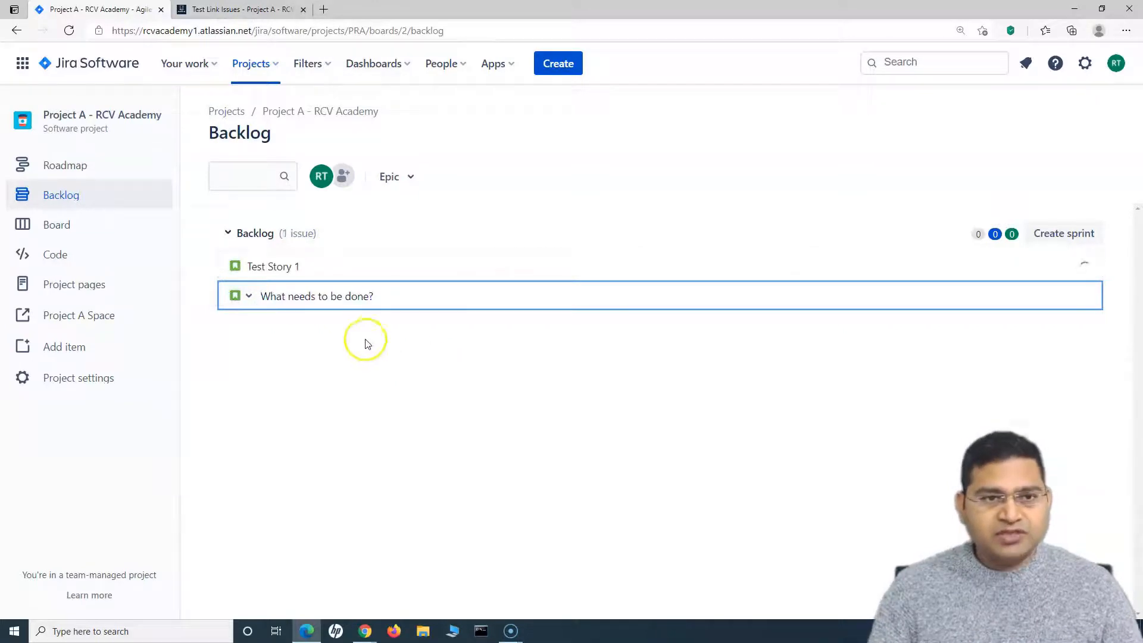
pyautogui.hotkey('ctrl', 'v')
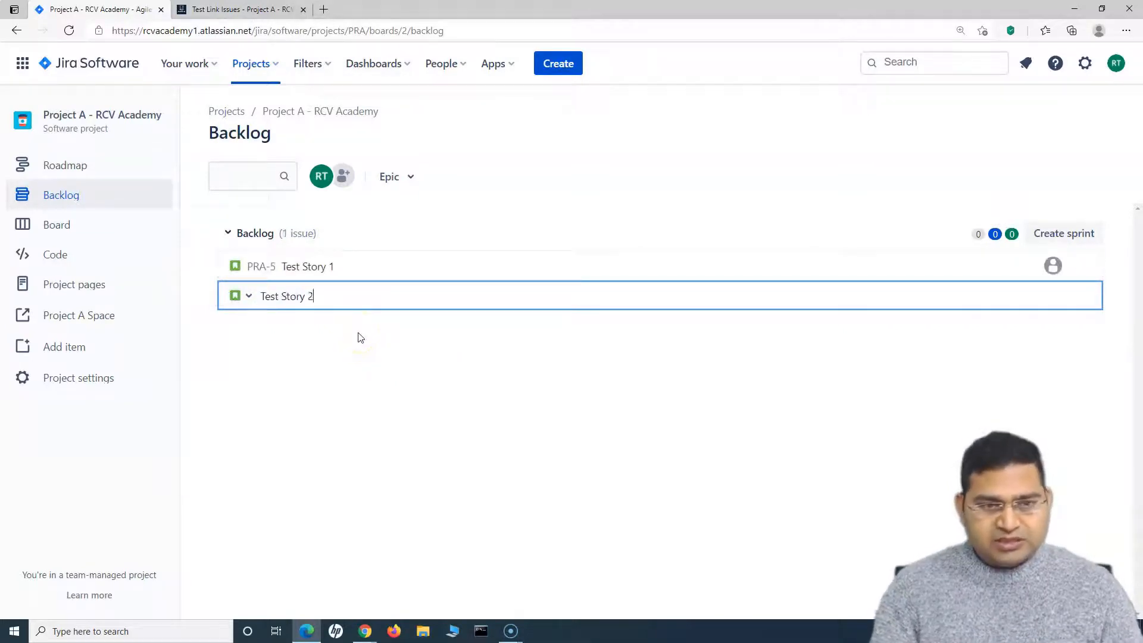
pyautogui.press('Return')
# Add a task named "Test Task1" and a bug named "Test Bug 1" to the backlog.
pyautogui.click(250, 326)
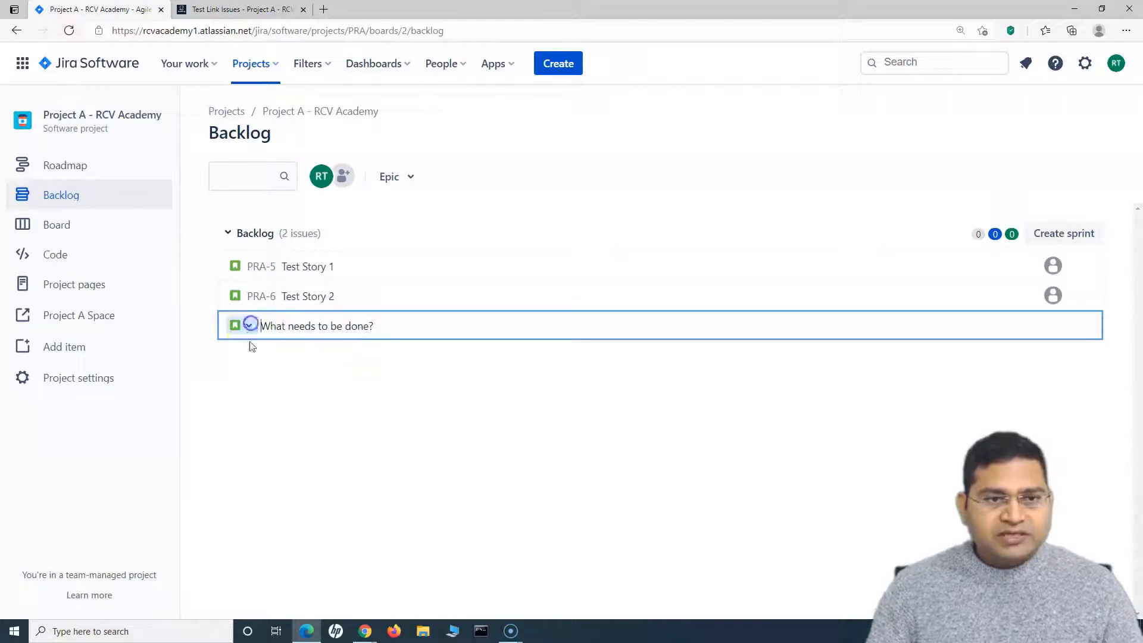
pyautogui.click(247, 360)
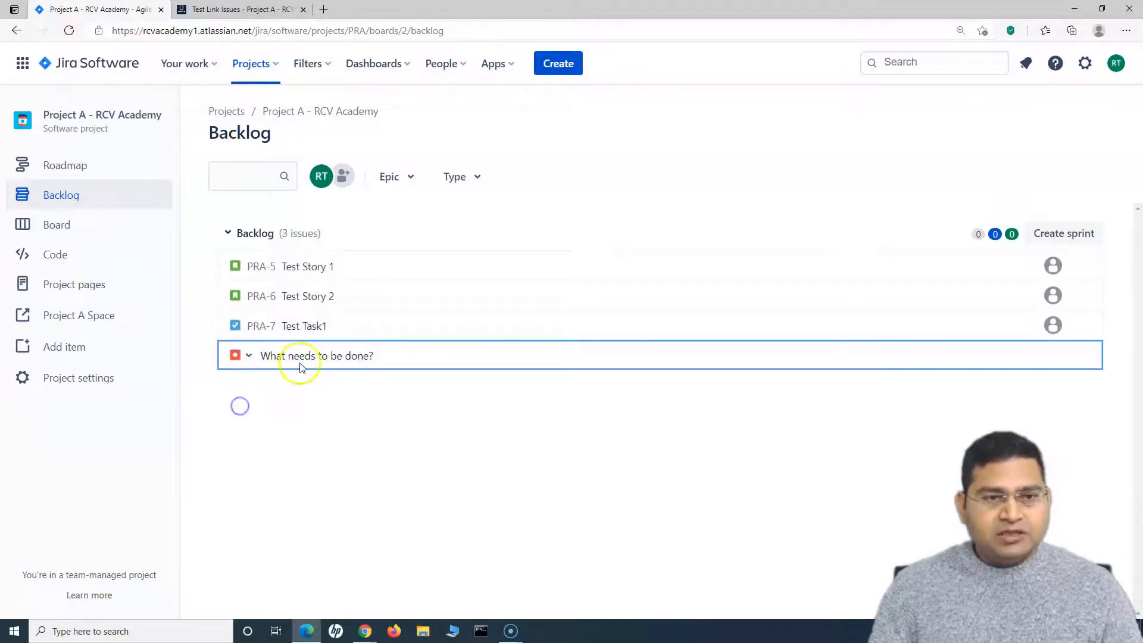
pyautogui.click(328, 447)
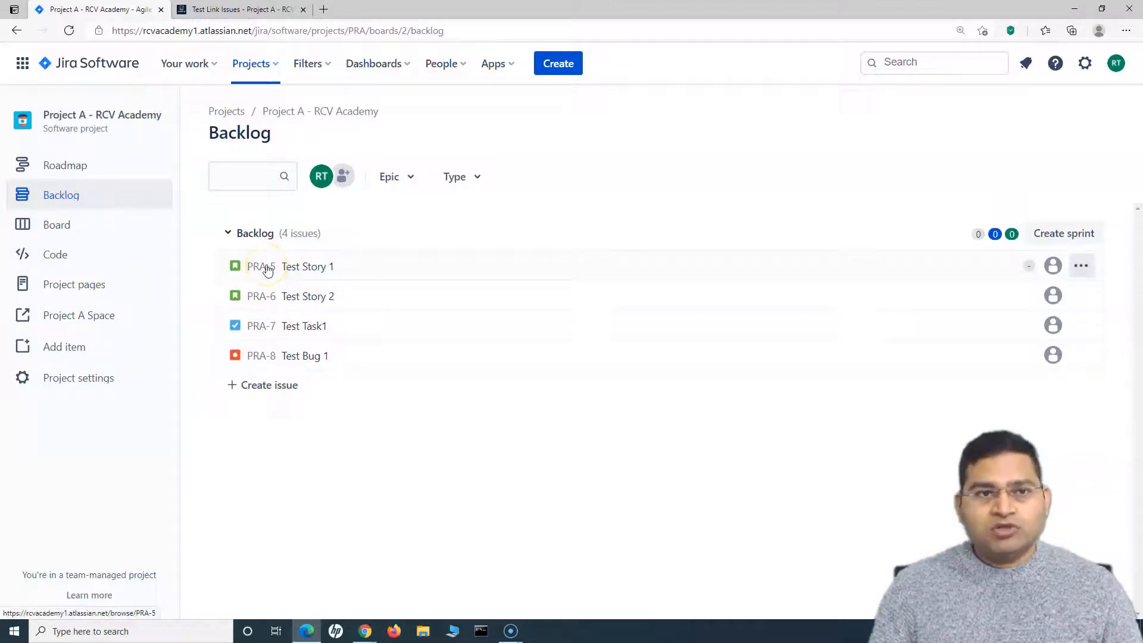
# Open Test Story 1 (PRA-5) on its own in a new browser tab and view its linking options.
pyautogui.click(338, 266)
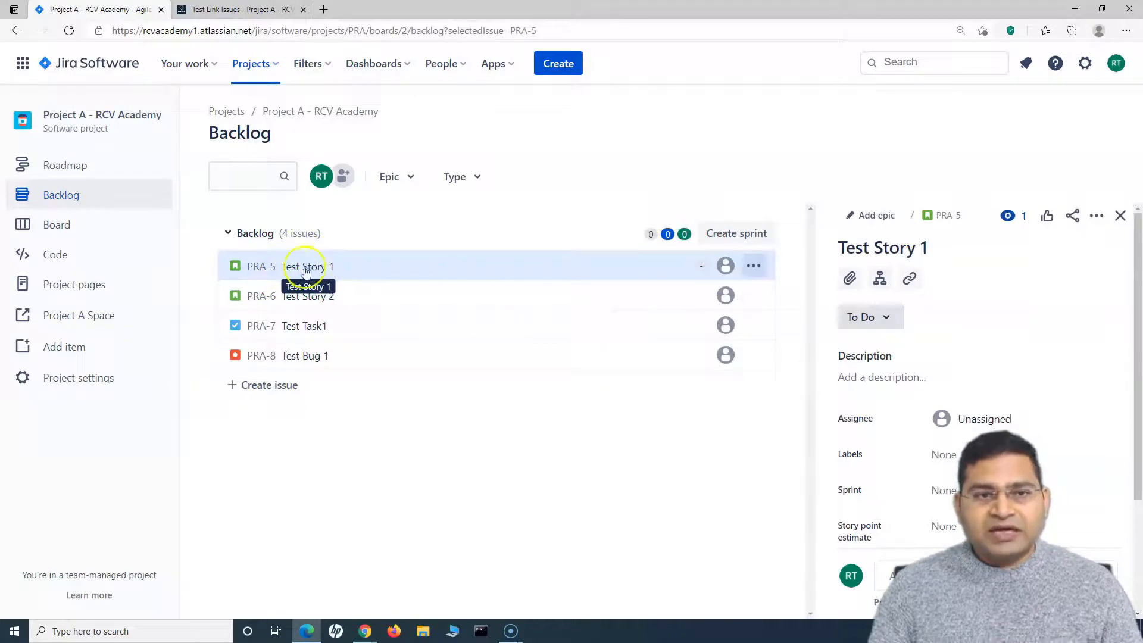
pyautogui.rightClick(259, 272)
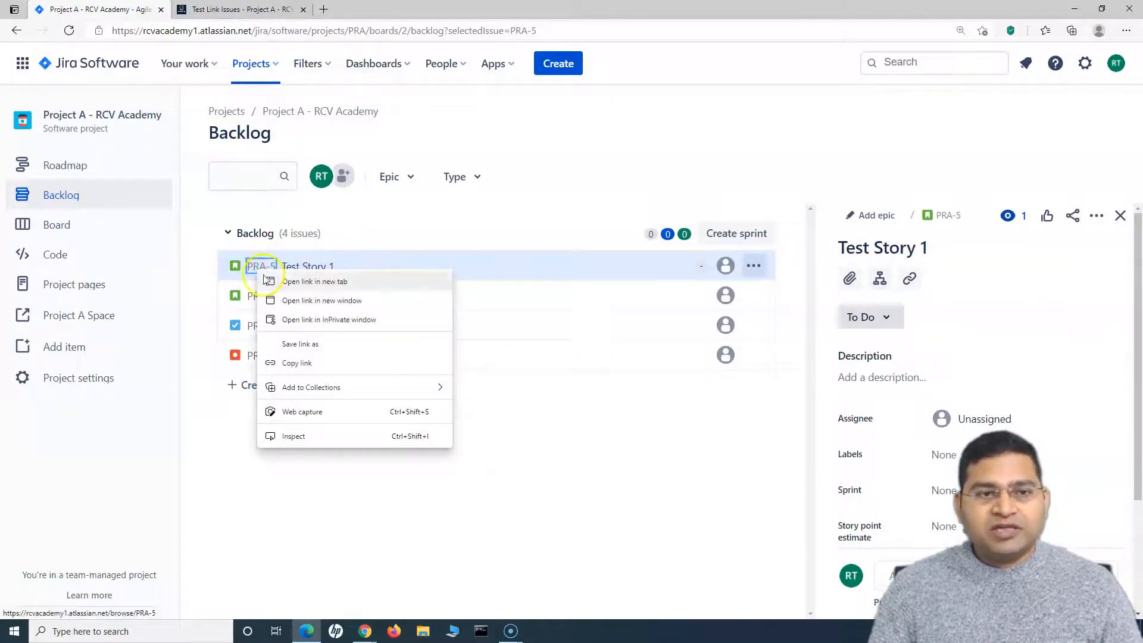
pyautogui.click(309, 281)
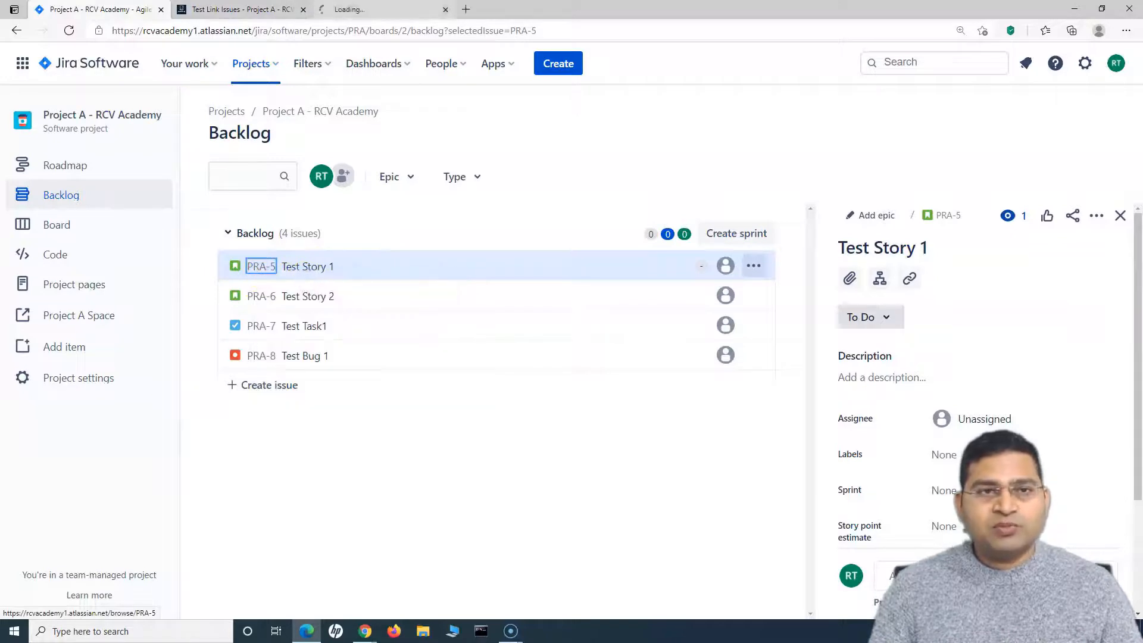
pyautogui.click(382, 9)
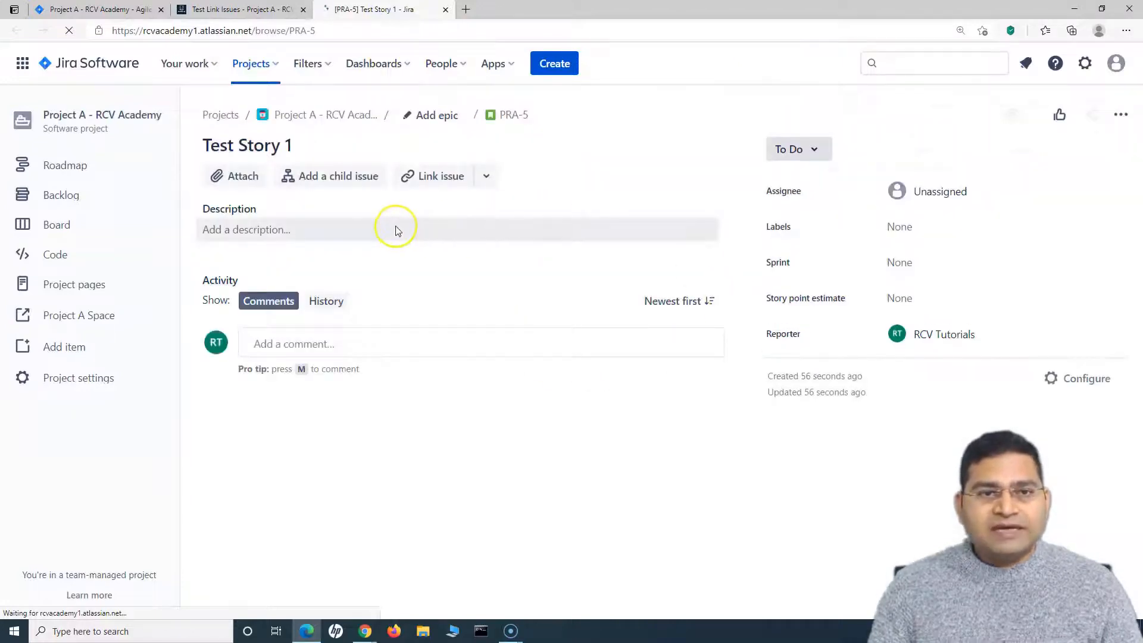
pyautogui.click(487, 177)
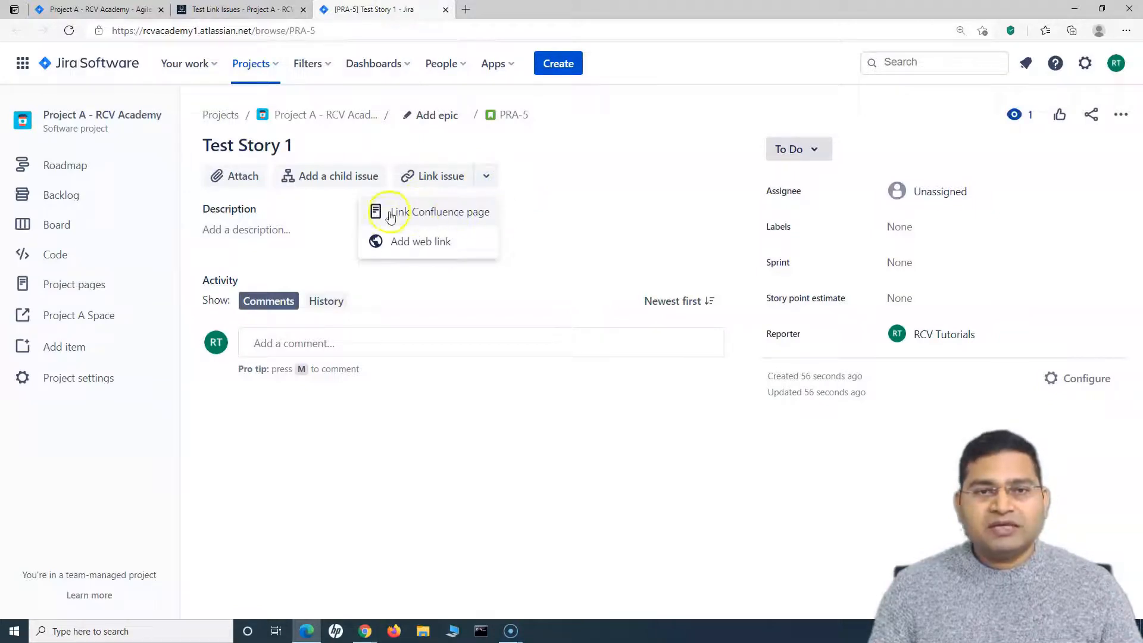
# Return to the backlog and link the Confluence page "Test Link Issues" to Test Story 1.
pyautogui.click(89, 9)
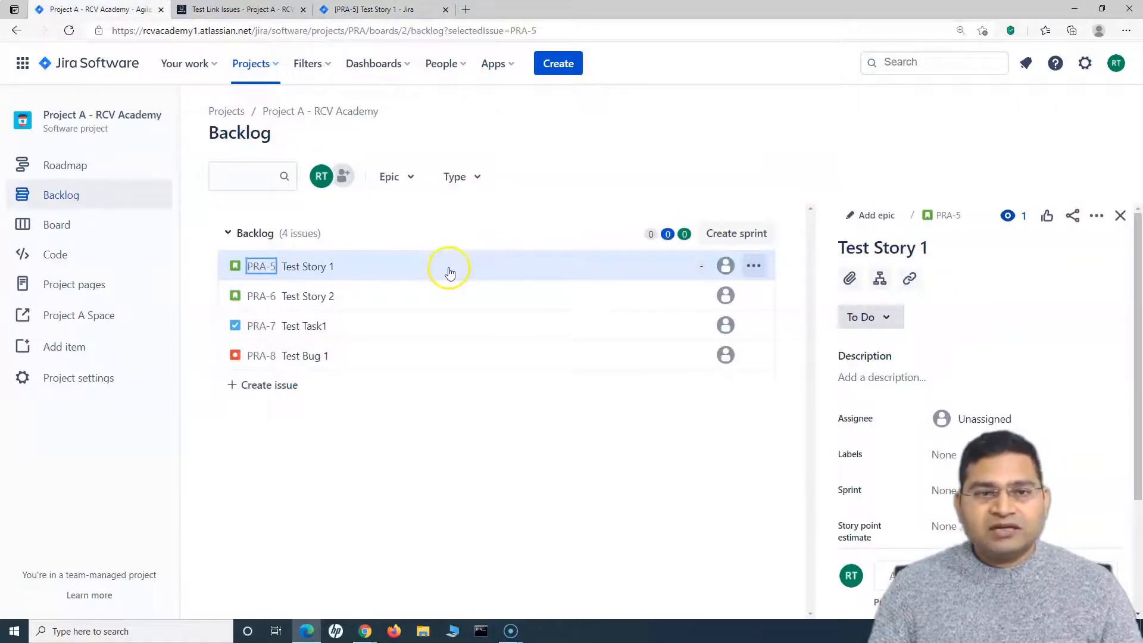
pyautogui.click(909, 280)
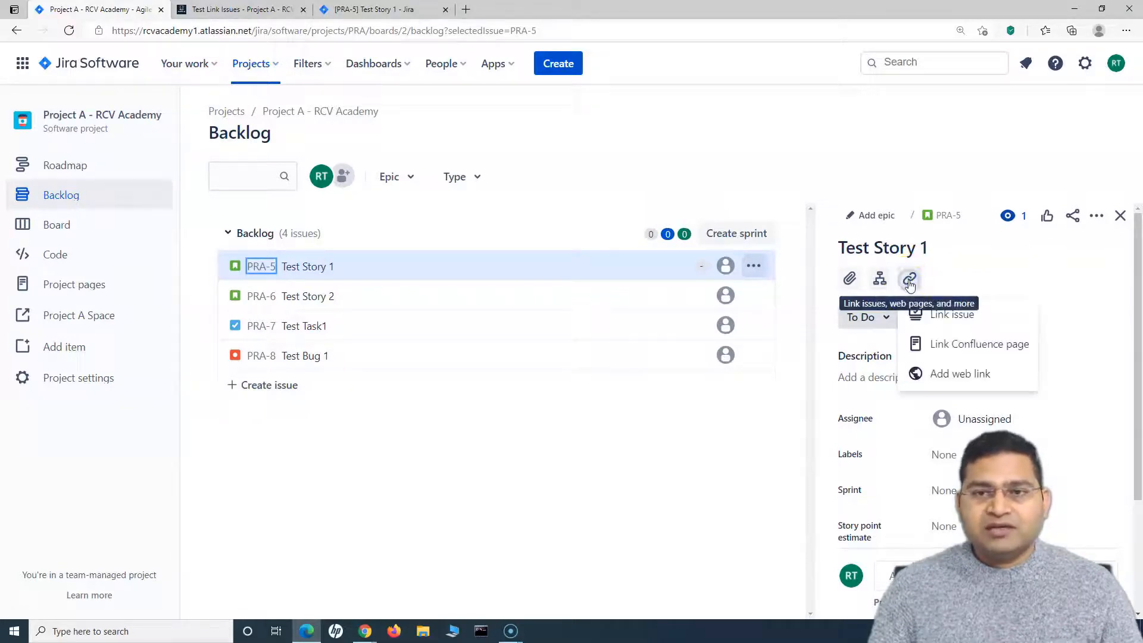
pyautogui.click(957, 347)
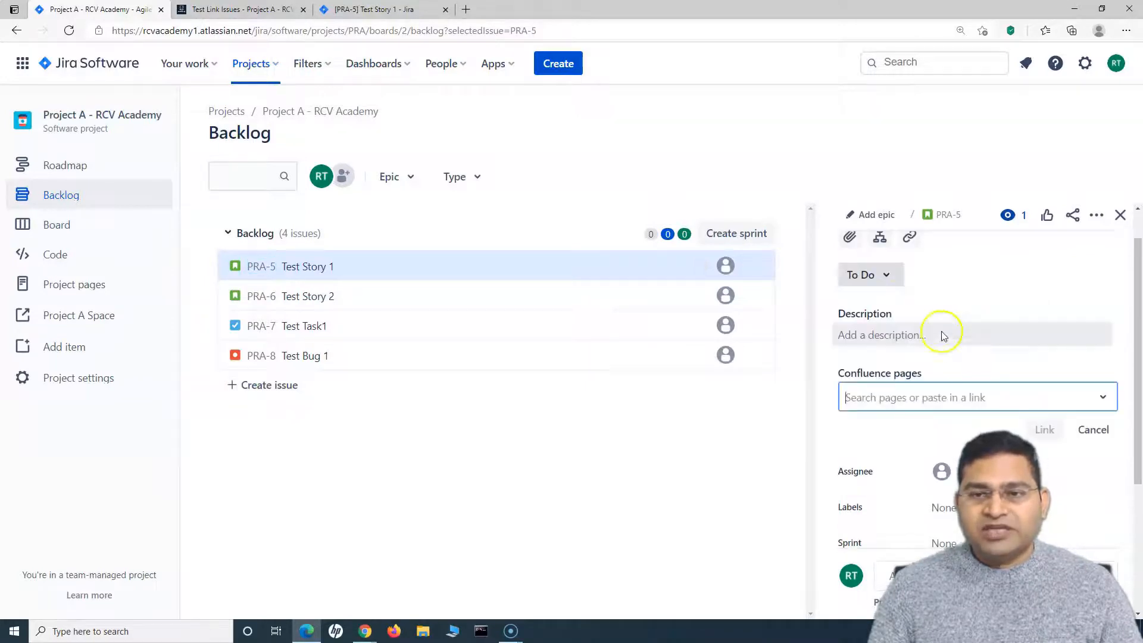
pyautogui.click(1104, 399)
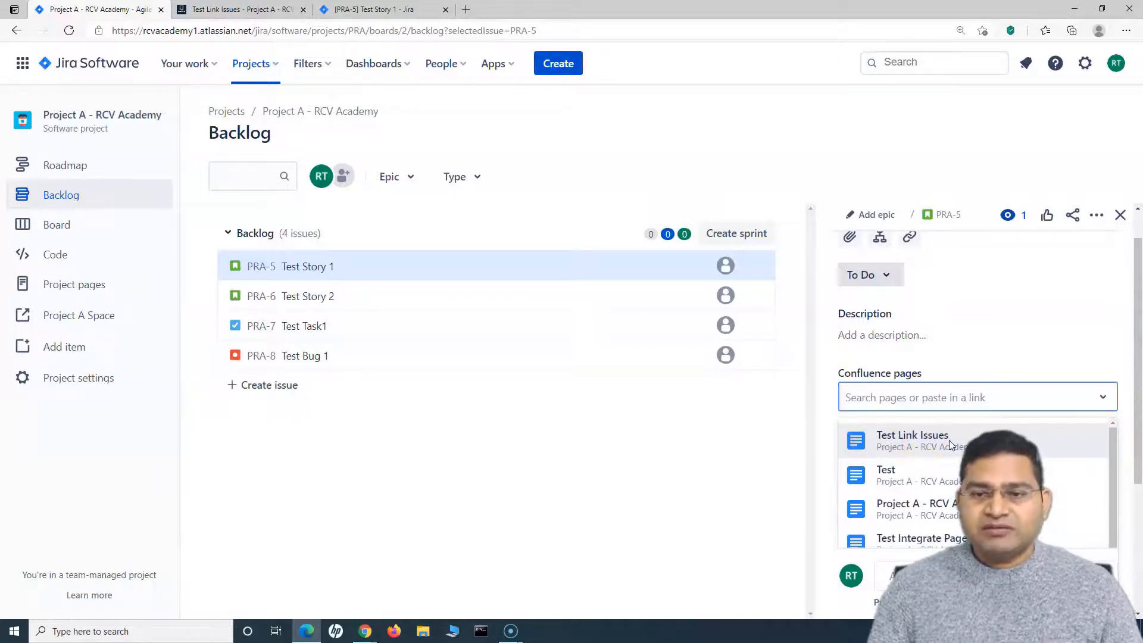
pyautogui.click(921, 440)
pyautogui.click(1045, 443)
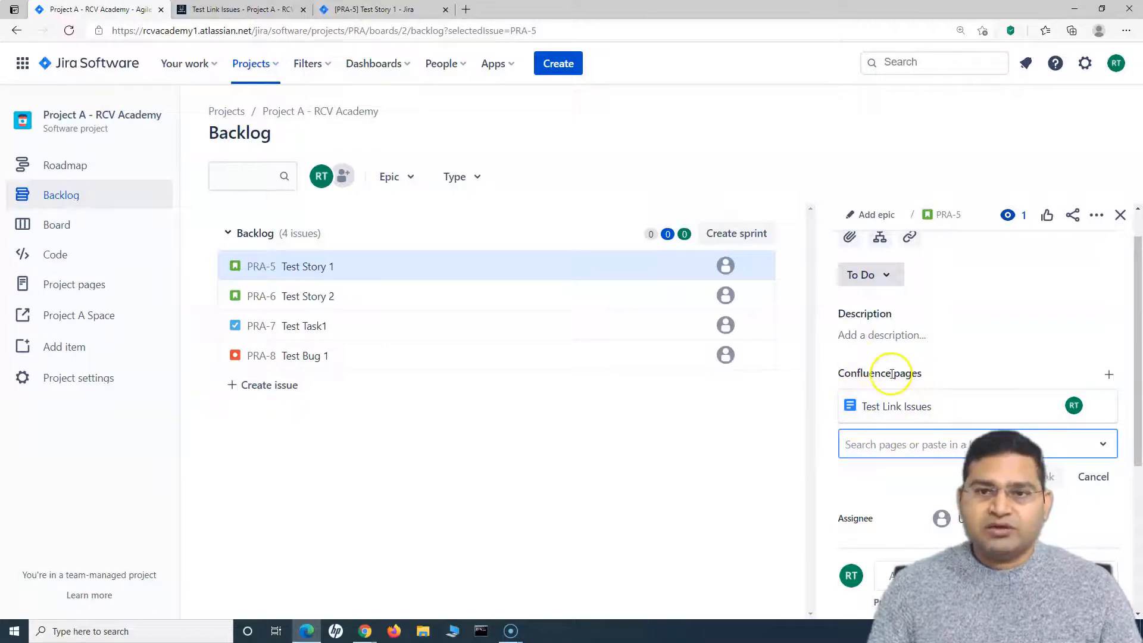
# Open Test Bug 1 (PRA-8) from the backlog in a new browser tab and switch to it.
pyautogui.click(362, 357)
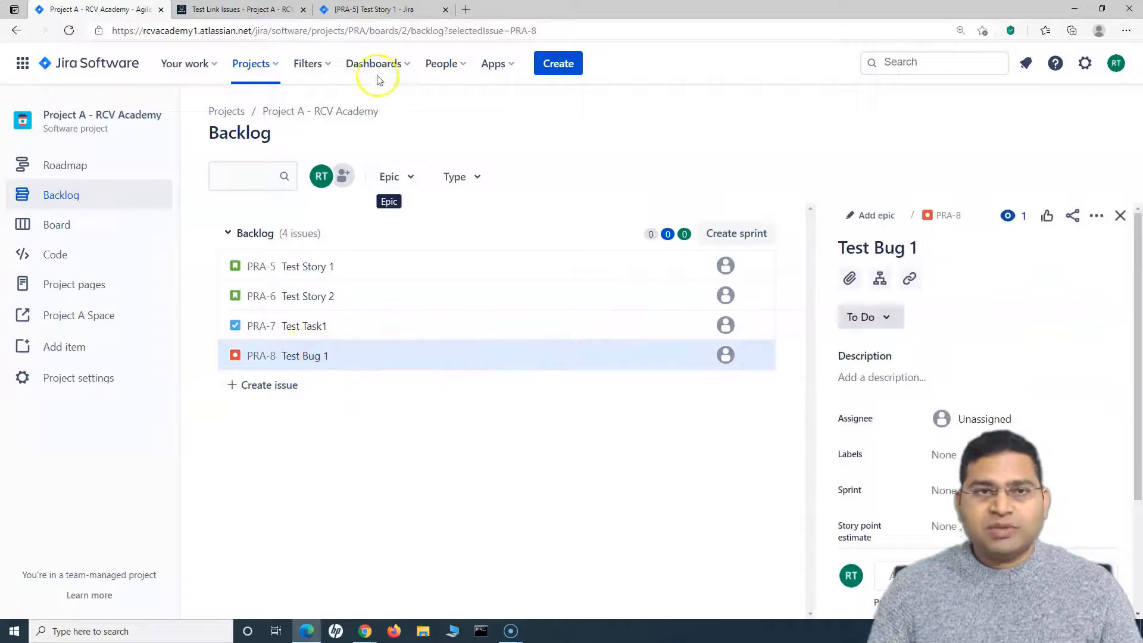
pyautogui.rightClick(262, 357)
pyautogui.click(286, 373)
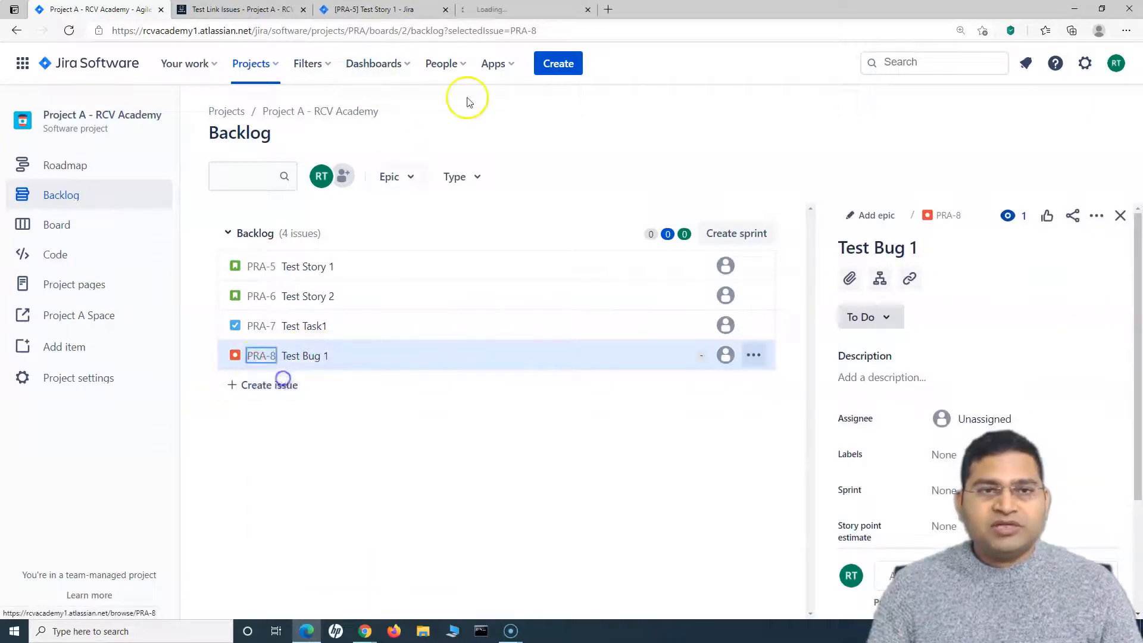
pyautogui.click(509, 9)
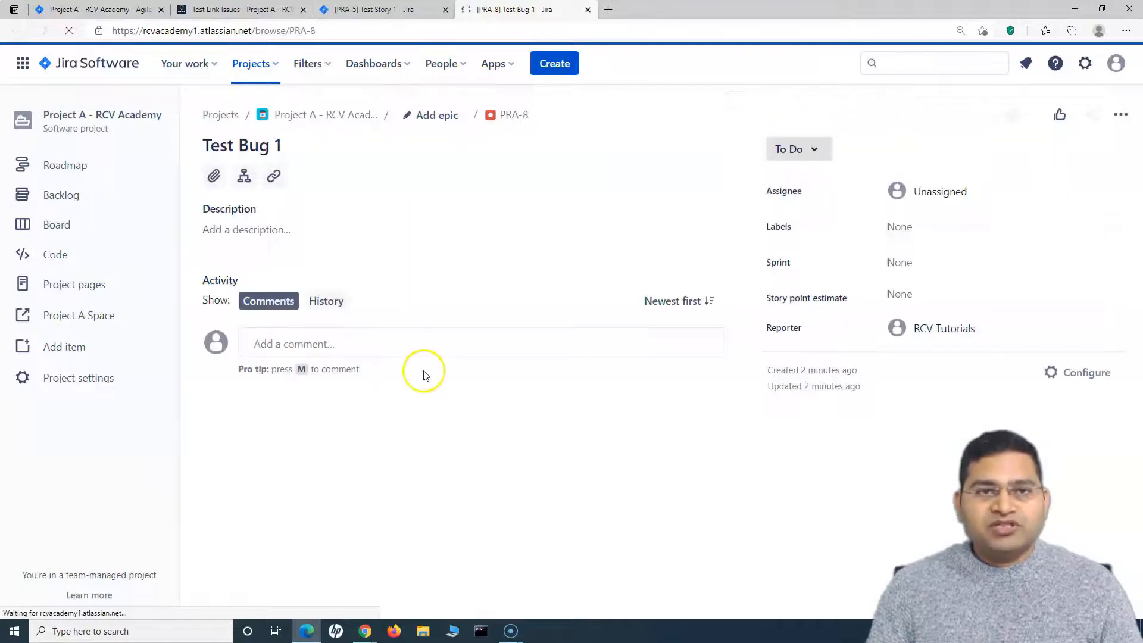
# Link the Confluence page "Test Link Issues" to Test Bug 1.
pyautogui.click(484, 179)
pyautogui.click(467, 212)
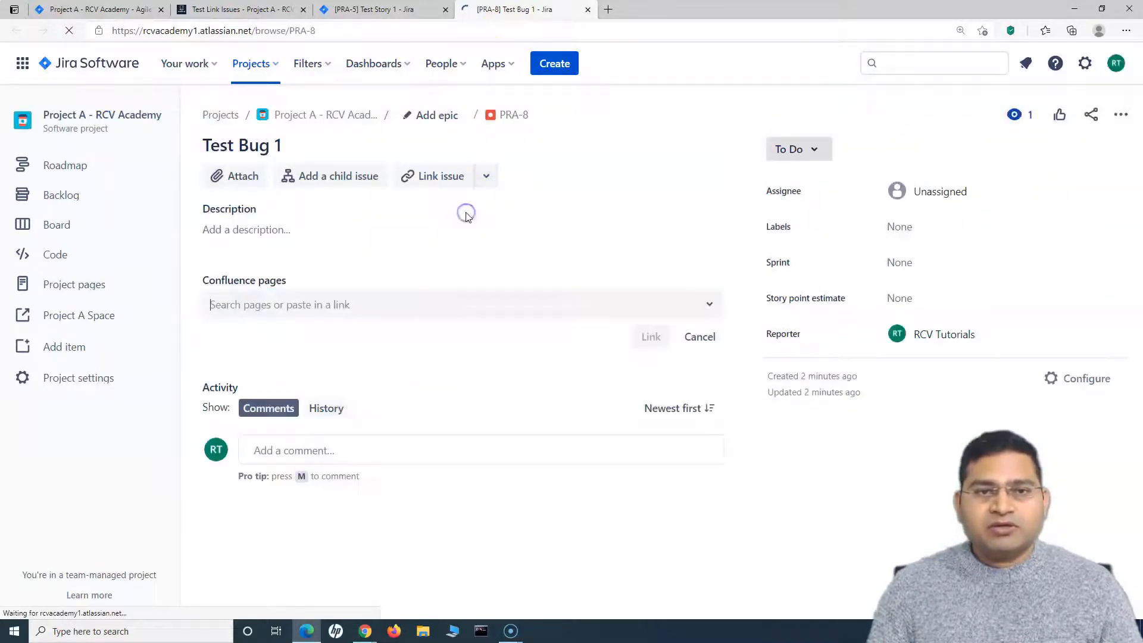
pyautogui.click(709, 305)
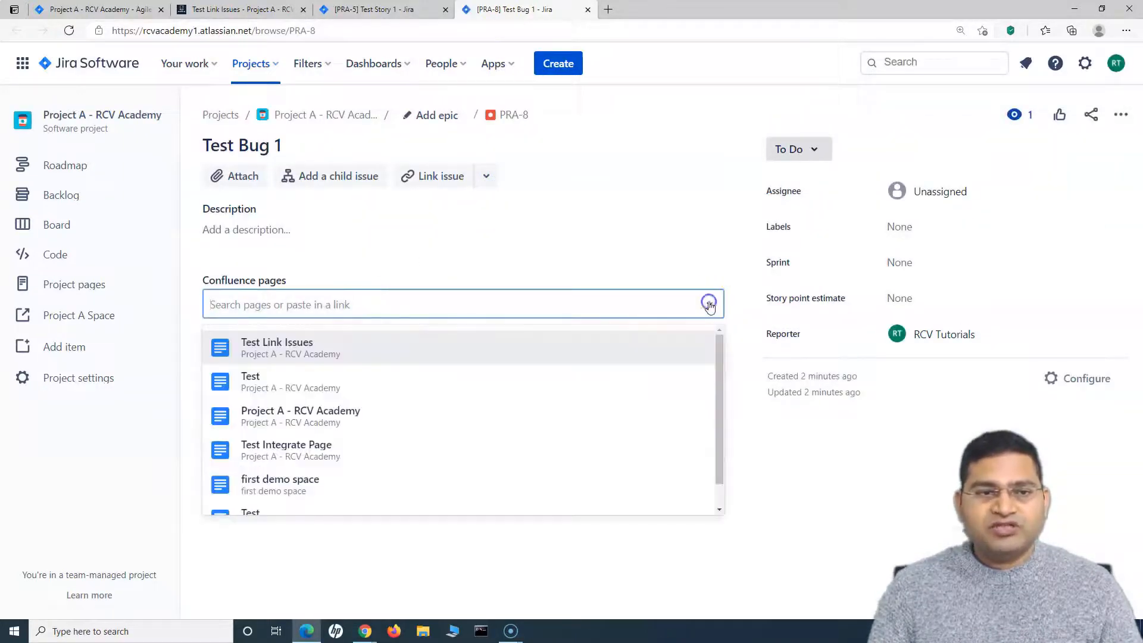
pyautogui.click(303, 347)
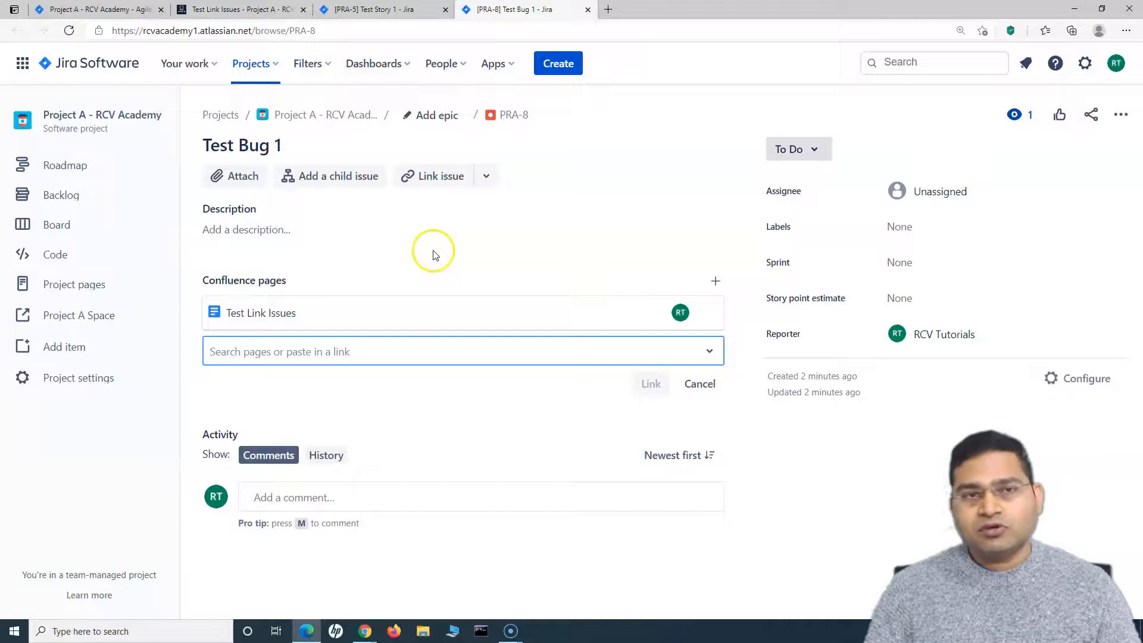
# Reload the Confluence page Test Link Issues, open it for editing, and enter "/jira" on a new line below its text.
pyautogui.click(237, 9)
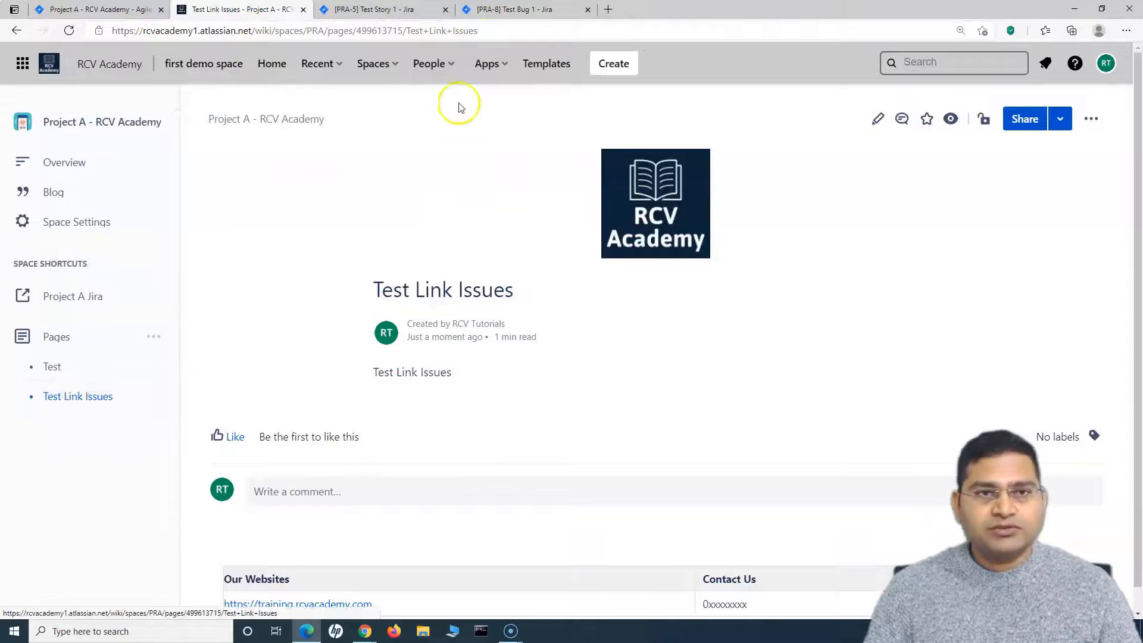
pyautogui.press('F5')
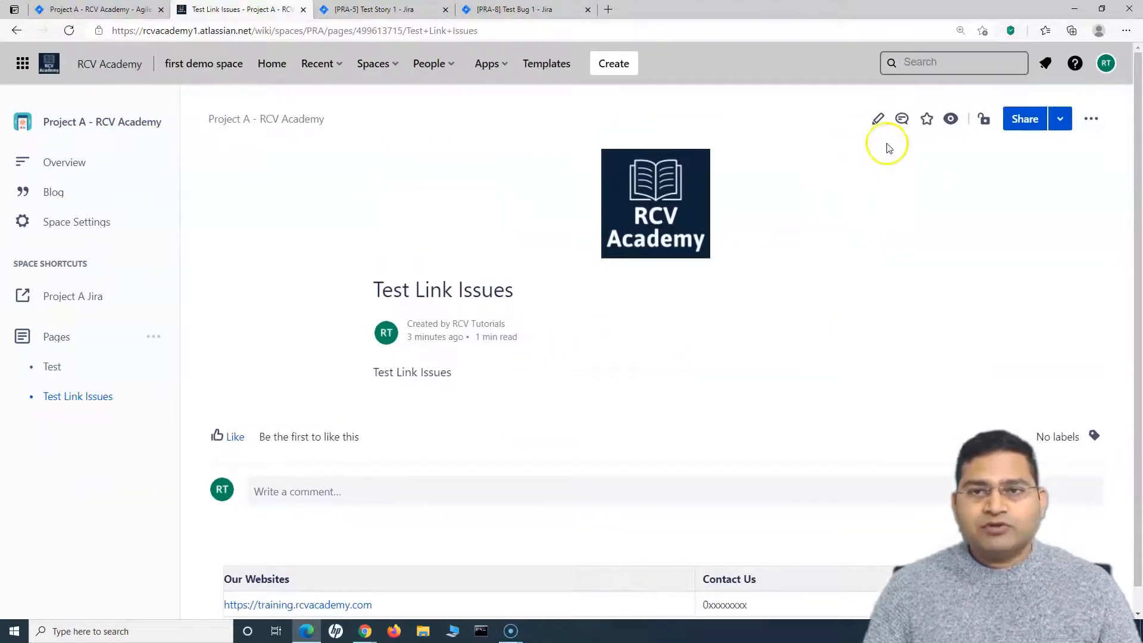
pyautogui.click(877, 120)
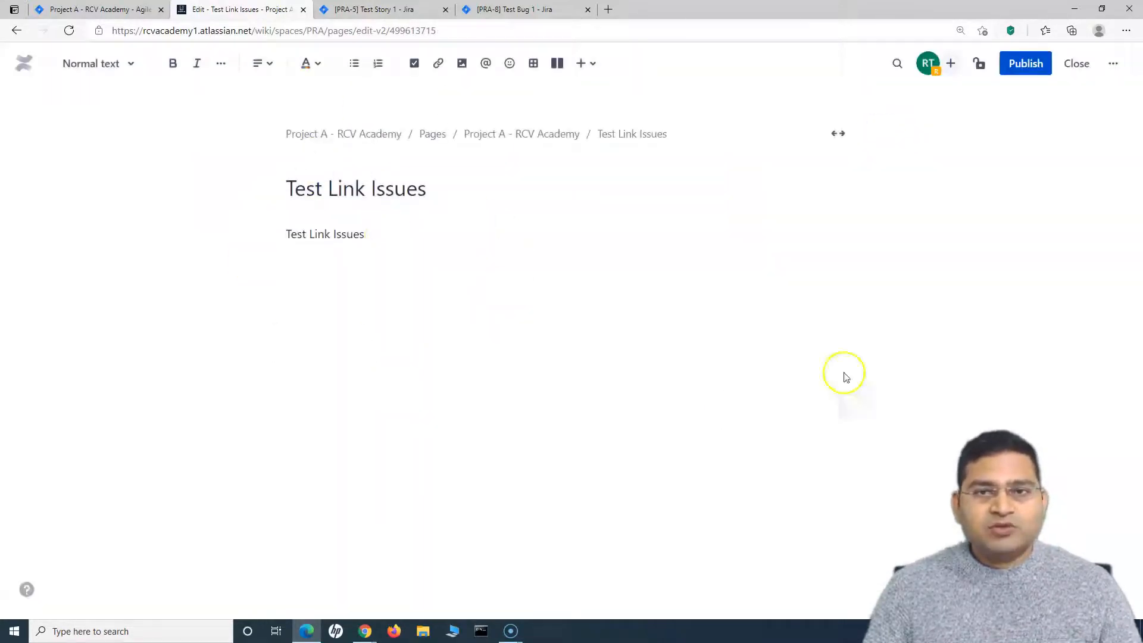
pyautogui.click(388, 234)
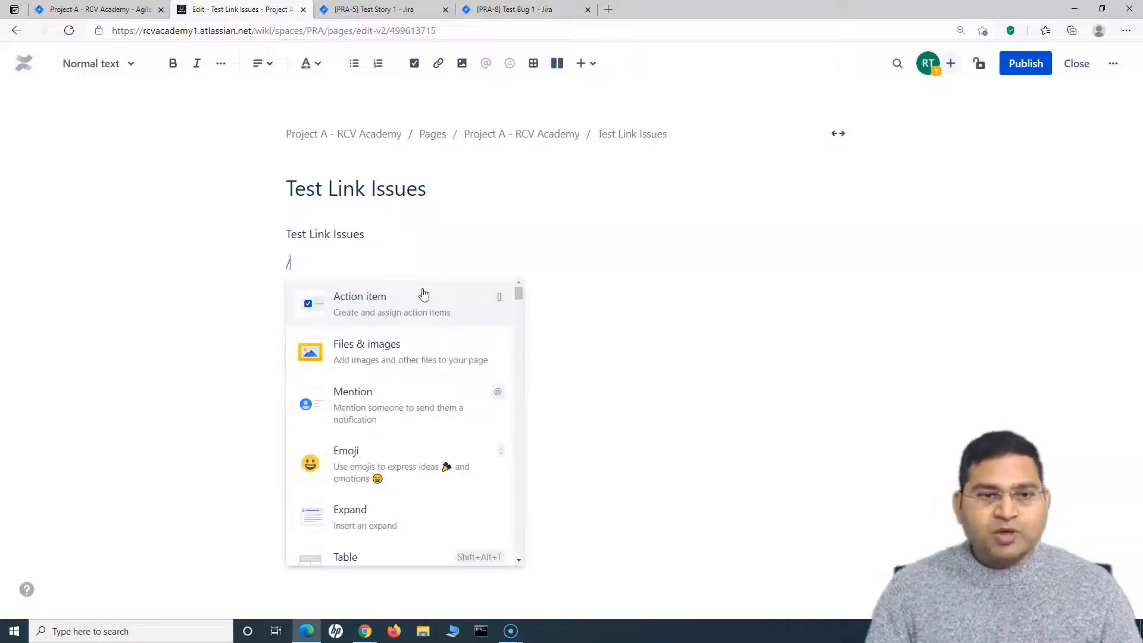
pyautogui.write('j')
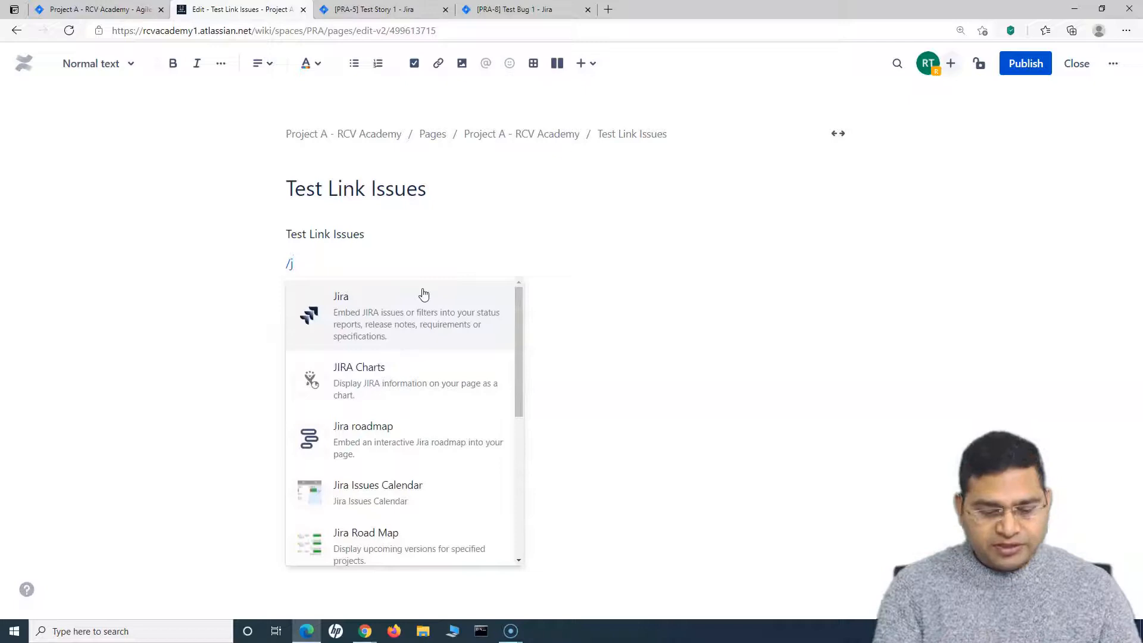
pyautogui.write('ira')
pyautogui.click(366, 316)
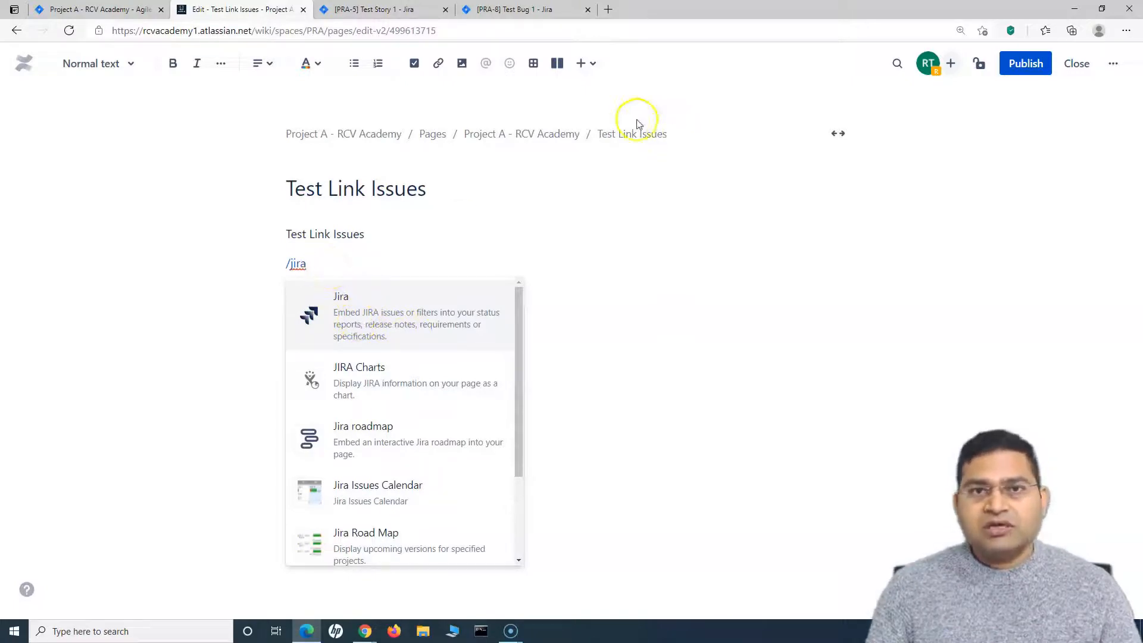
pyautogui.click(587, 63)
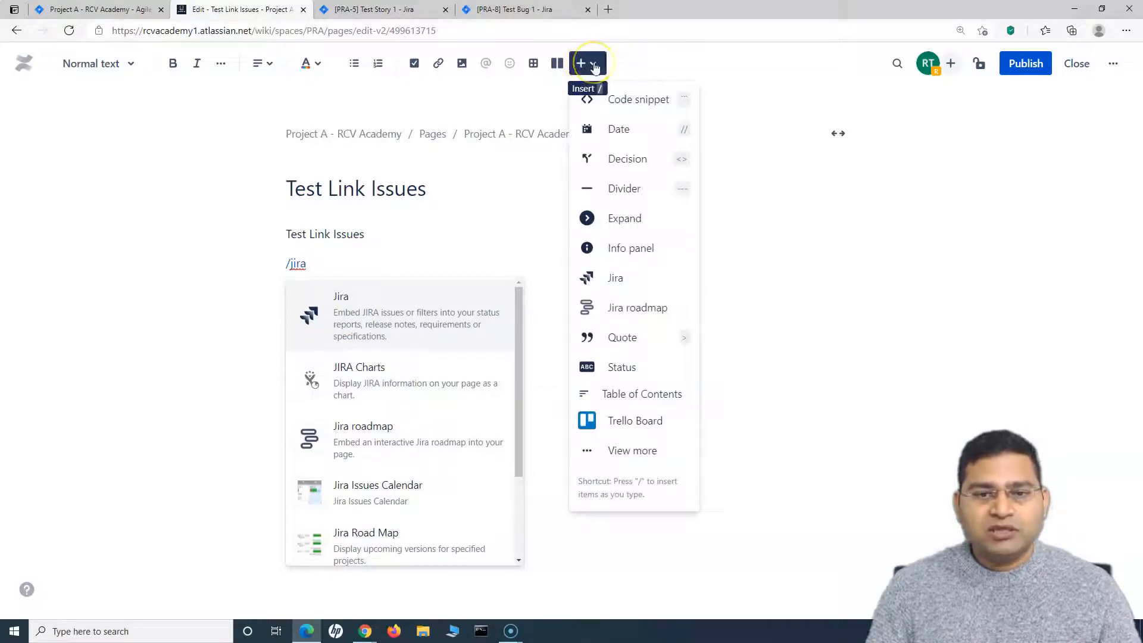
pyautogui.click(597, 64)
pyautogui.click(595, 63)
pyautogui.click(626, 456)
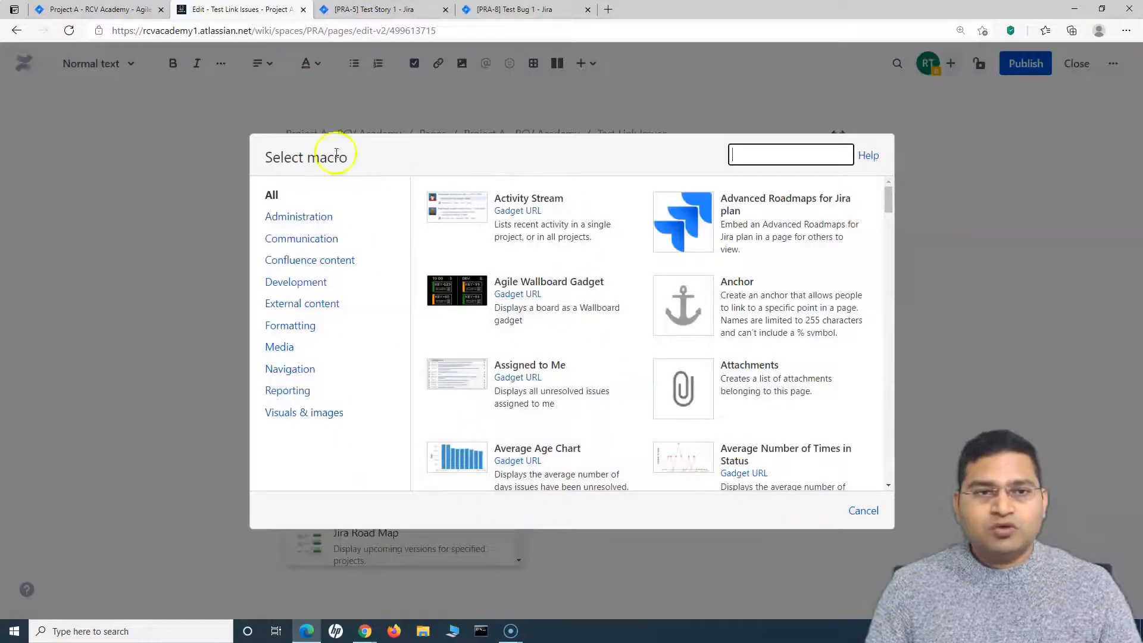
pyautogui.click(762, 158)
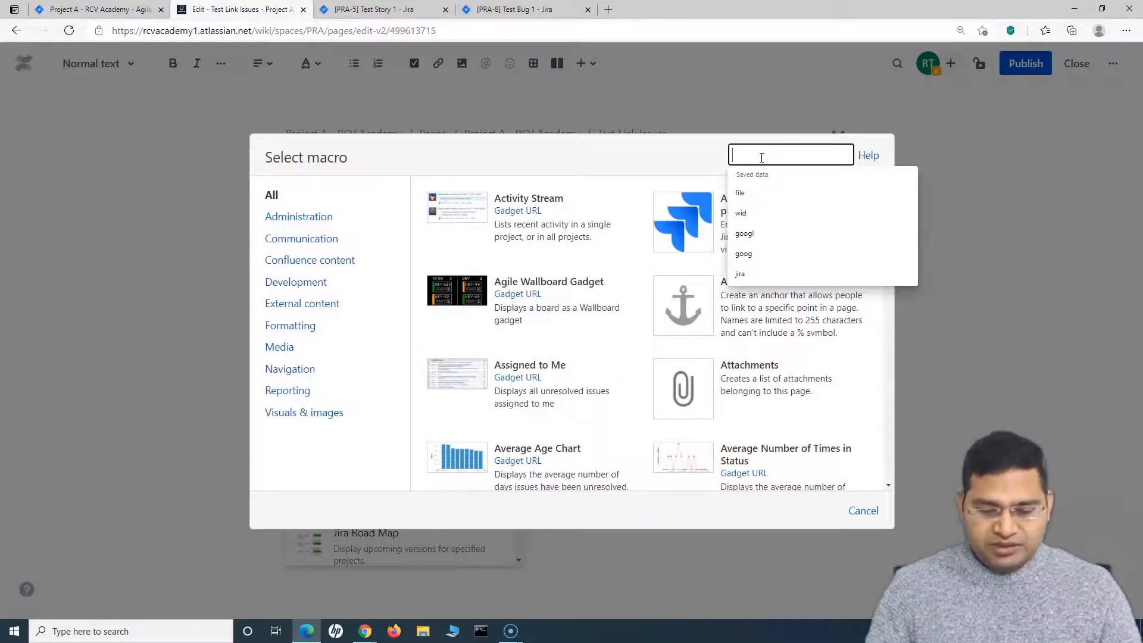
pyautogui.write('jira')
pyautogui.click(720, 215)
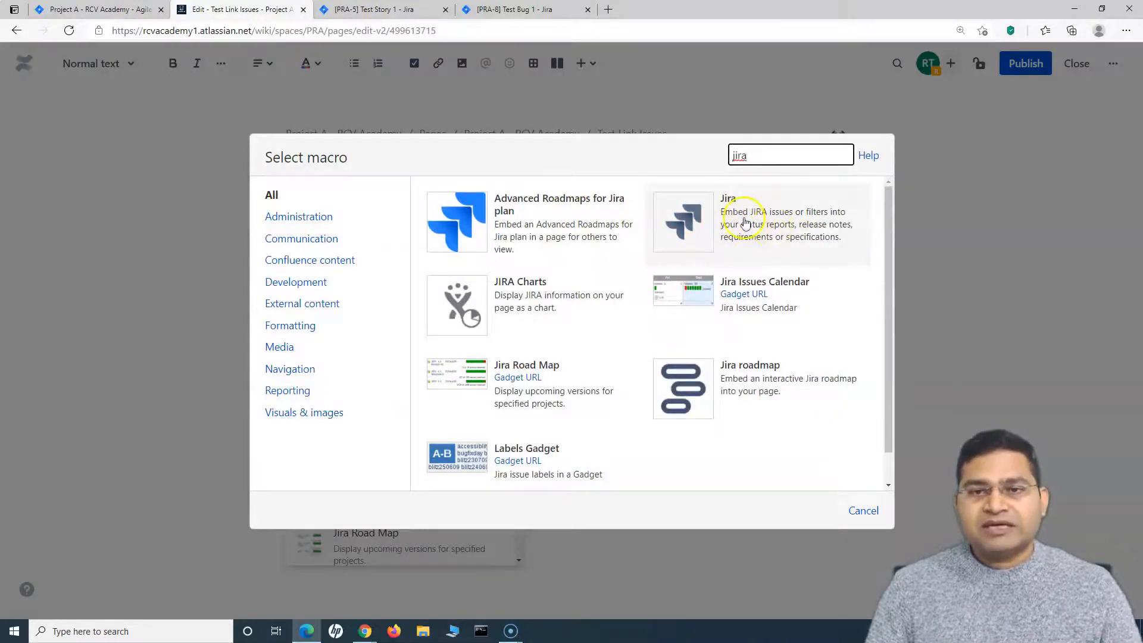
pyautogui.click(746, 223)
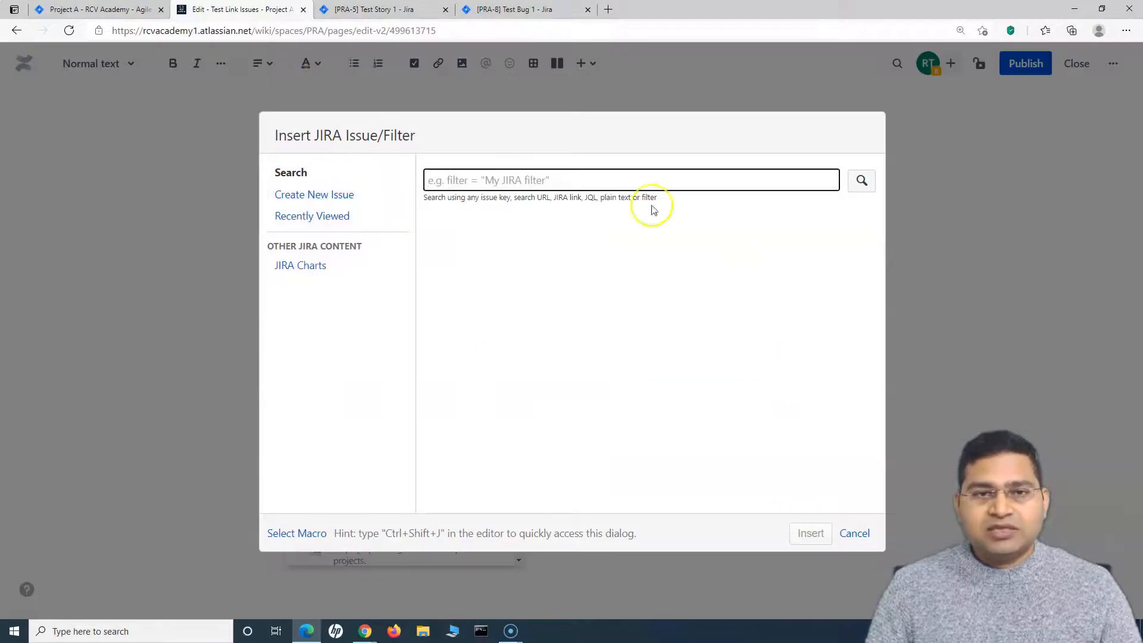
pyautogui.click(855, 533)
# Choose the Jira macro suggested for "/jira" and search for issues matching "story".
pyautogui.click(349, 310)
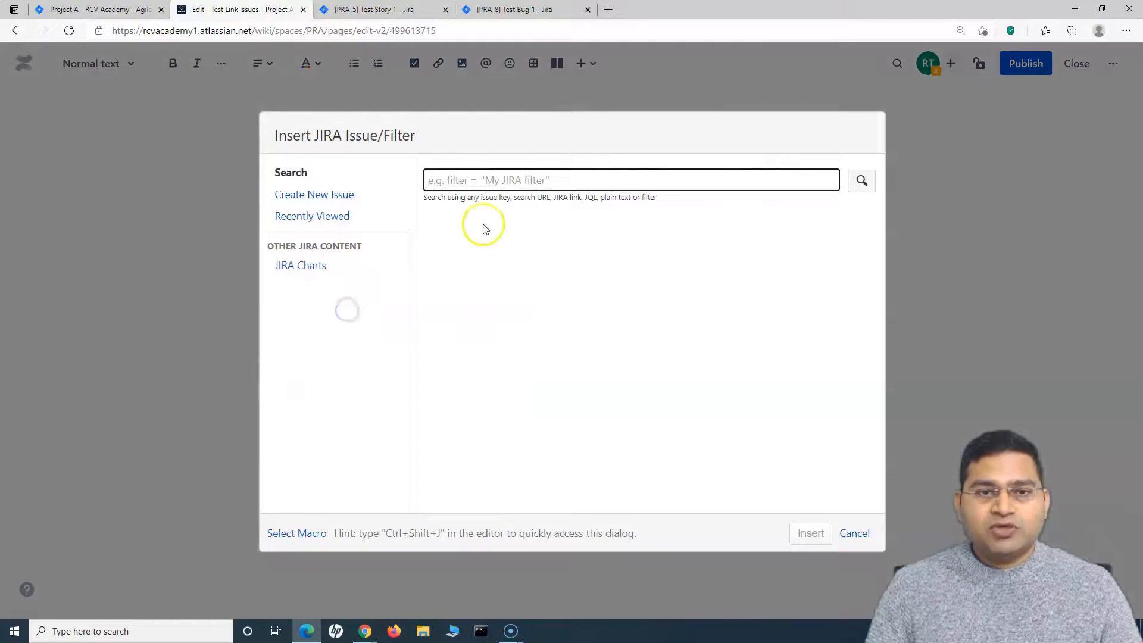
pyautogui.click(290, 172)
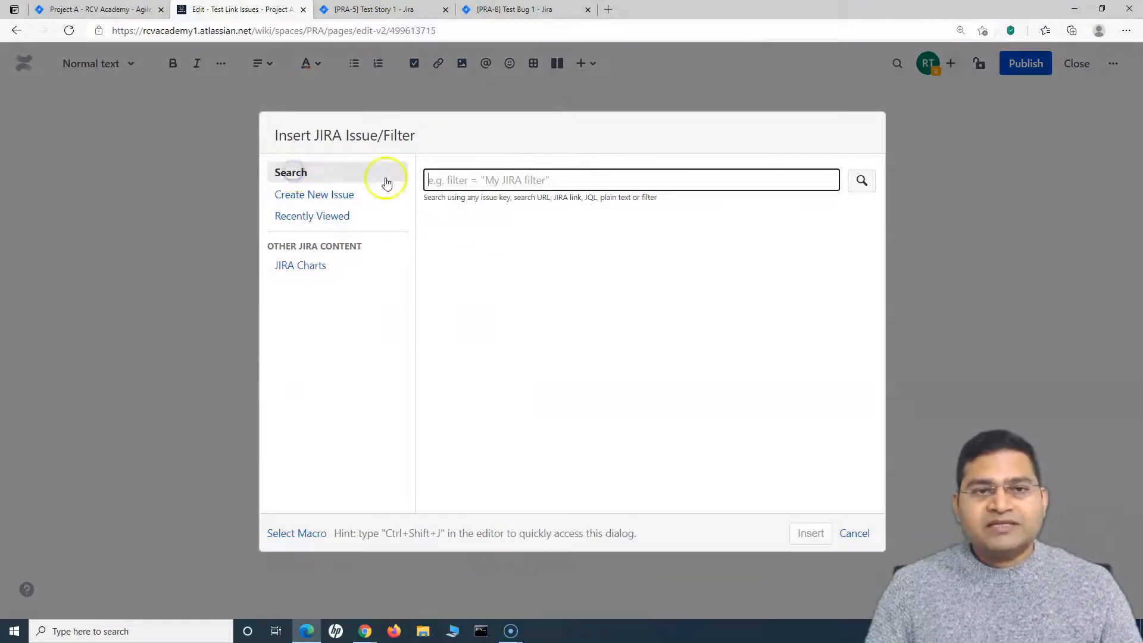
pyautogui.click(434, 180)
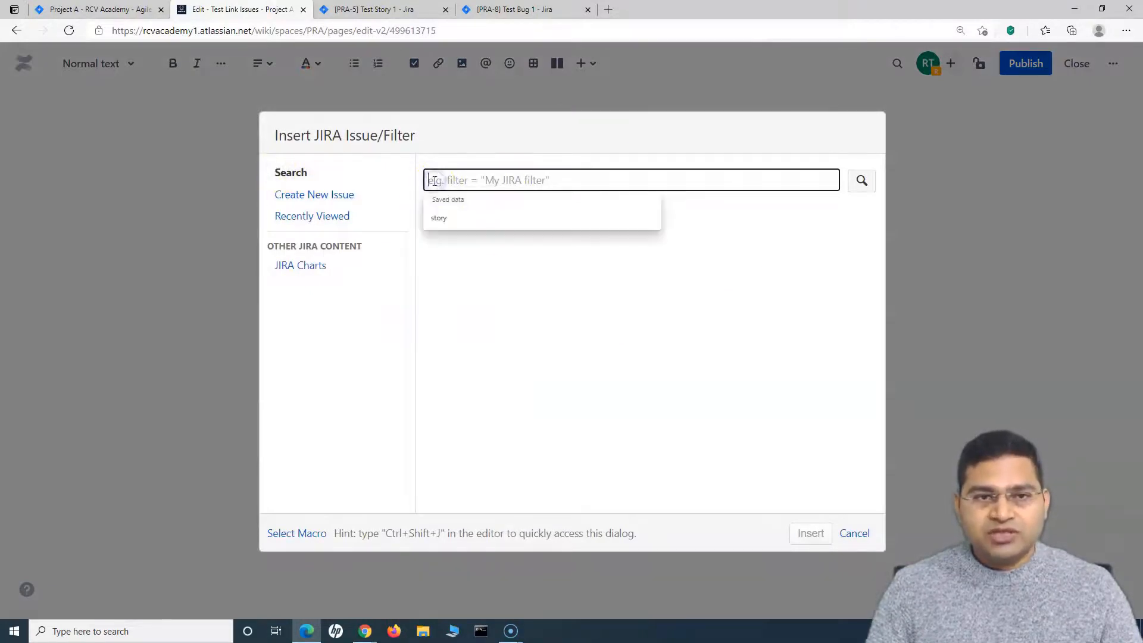
pyautogui.click(441, 224)
pyautogui.press('Return')
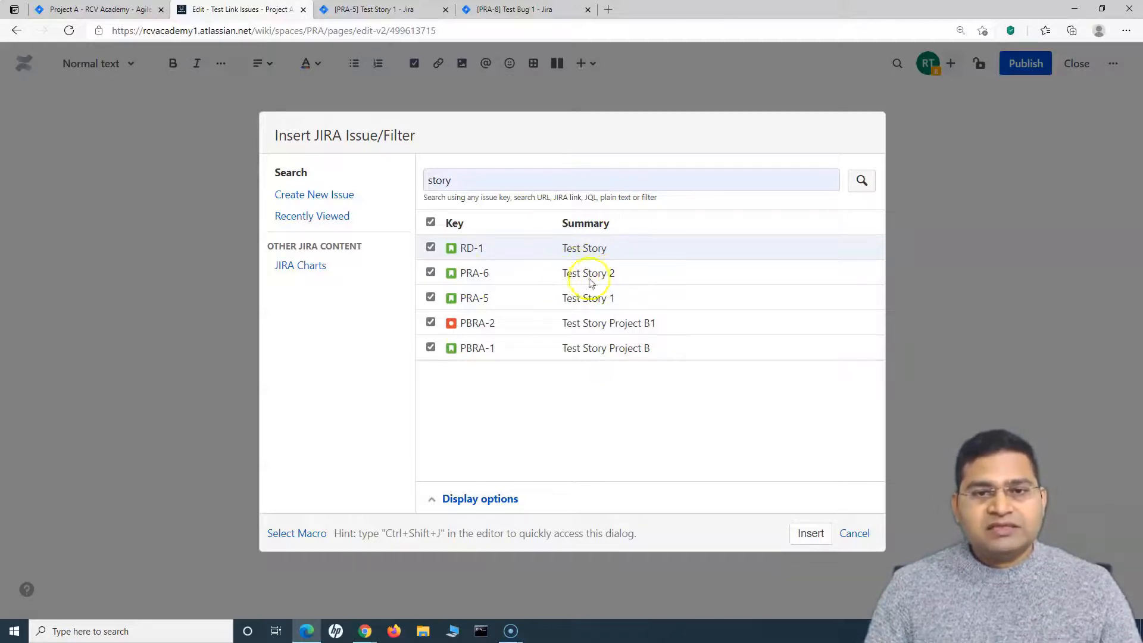
# Insert only PRA-6 (Test Story 2) as a single issue into the page, then publish the page.
pyautogui.click(431, 222)
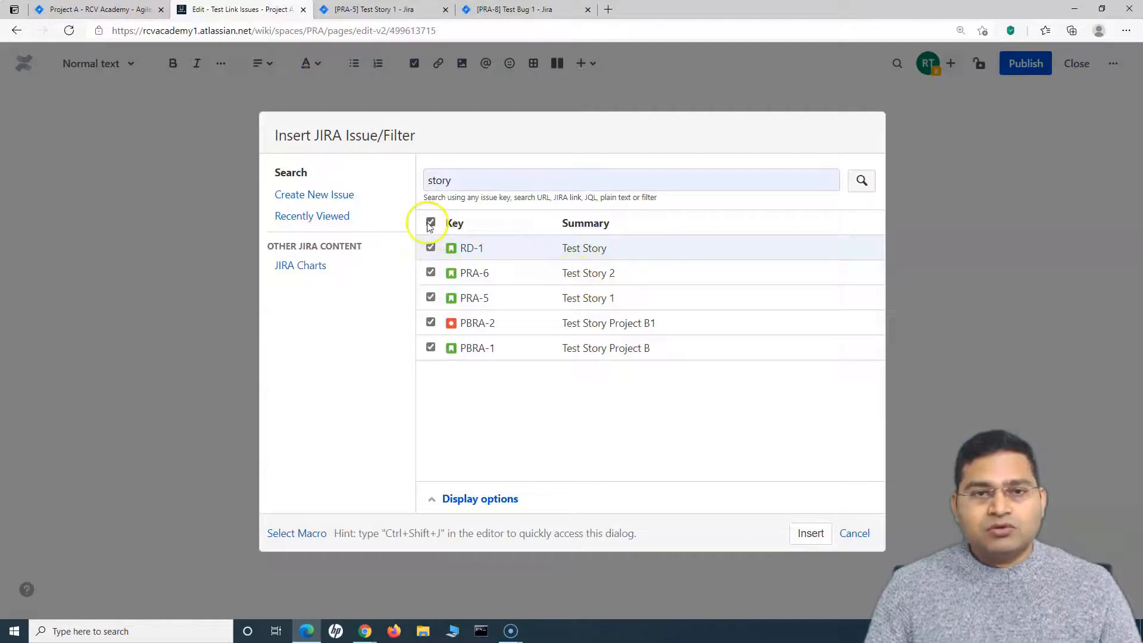
pyautogui.click(430, 272)
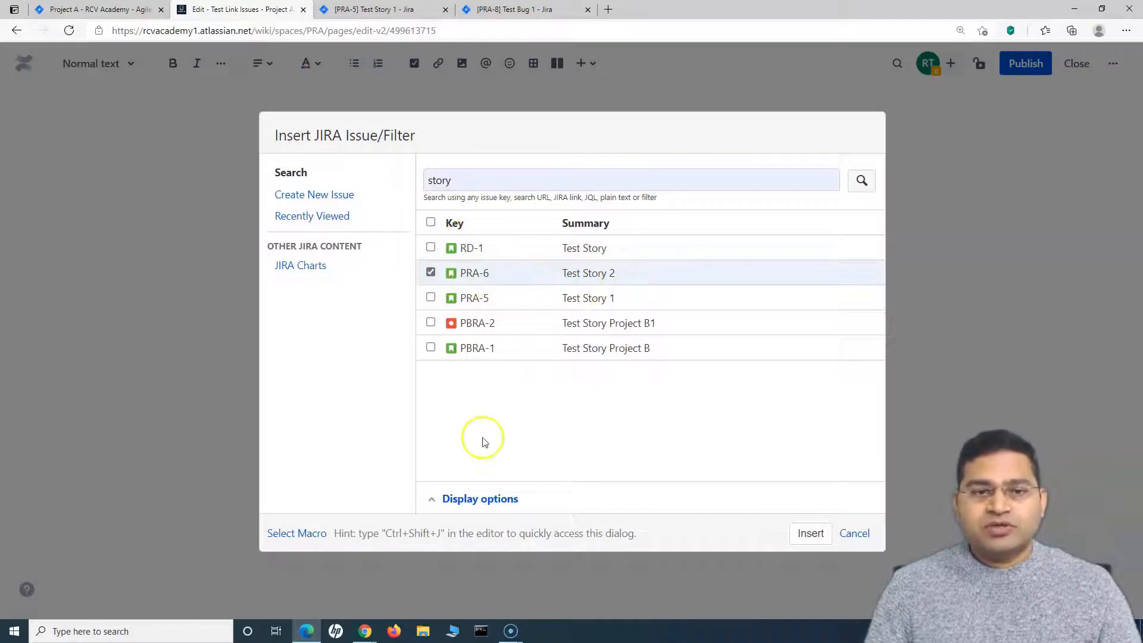
pyautogui.click(451, 500)
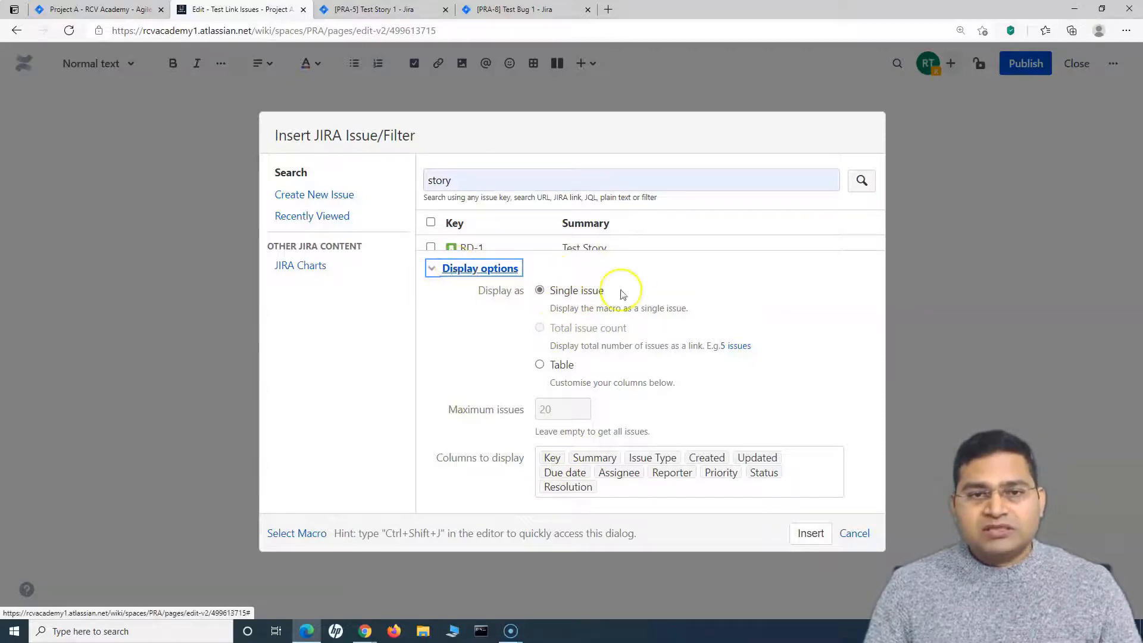
pyautogui.click(487, 269)
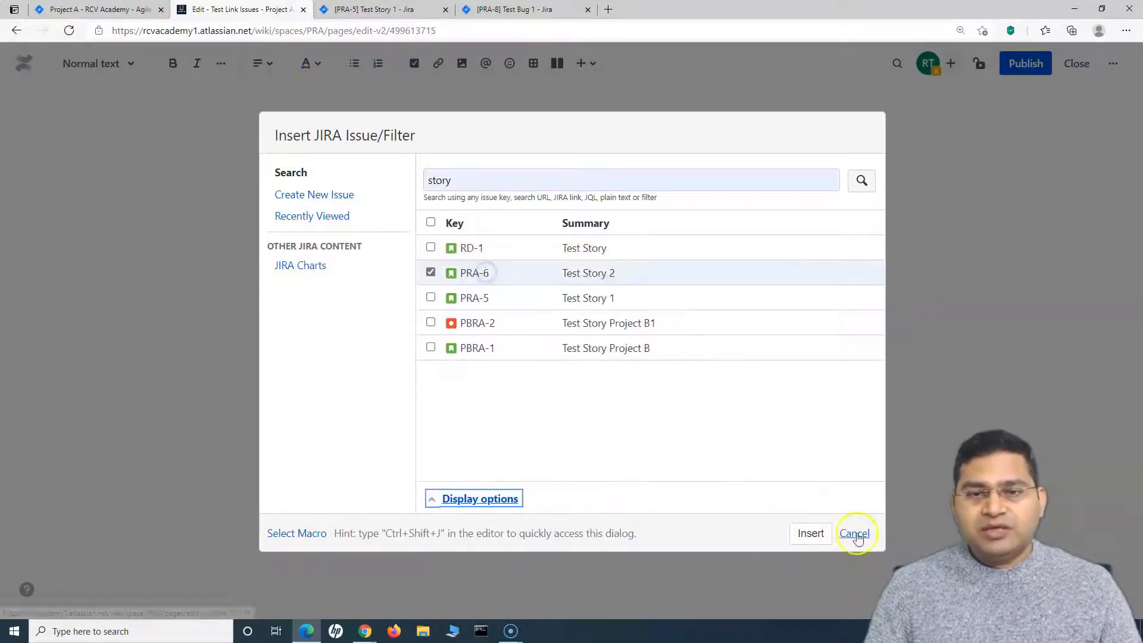
pyautogui.click(803, 534)
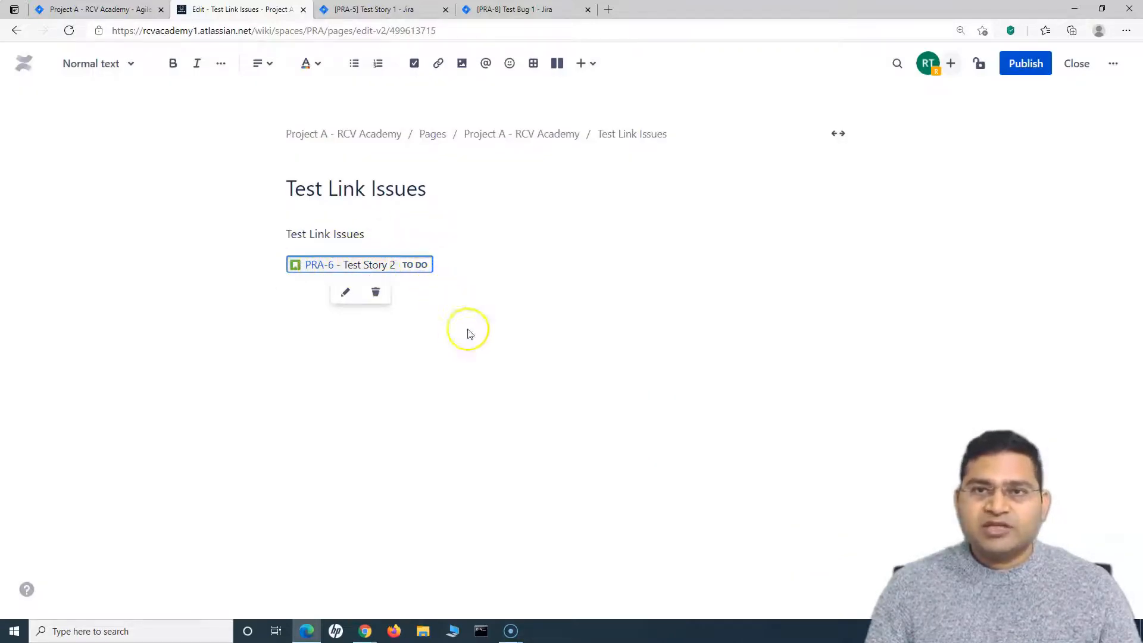
pyautogui.click(657, 296)
pyautogui.click(1028, 64)
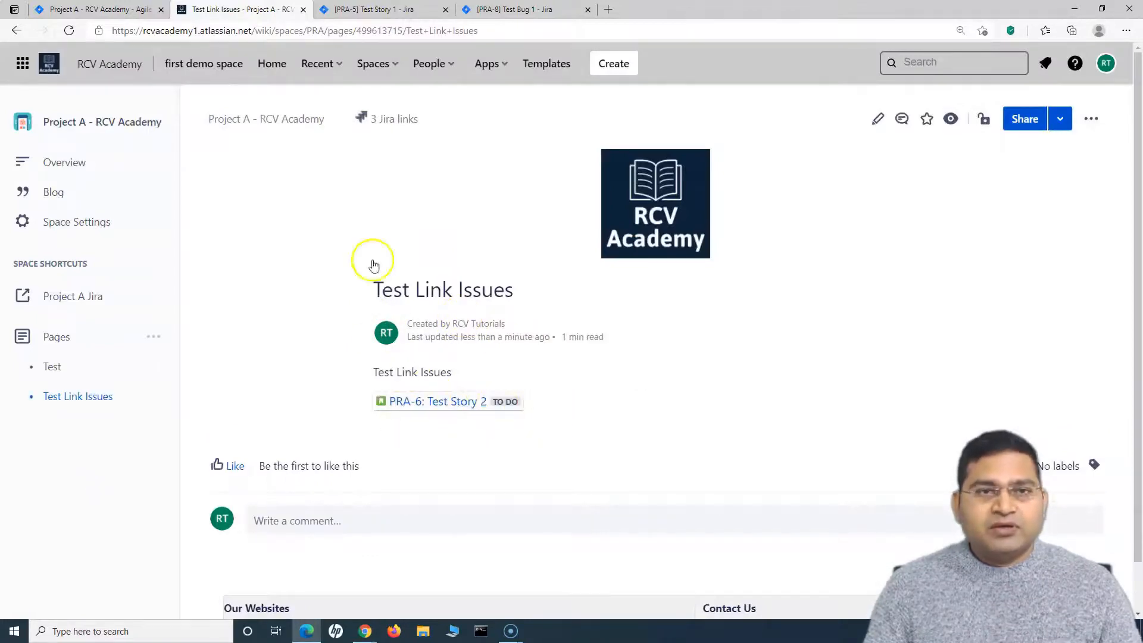
# Return to the Jira backlog, open Test Task1 (PRA-7) in a new browser tab, and copy its URL.
pyautogui.click(80, 10)
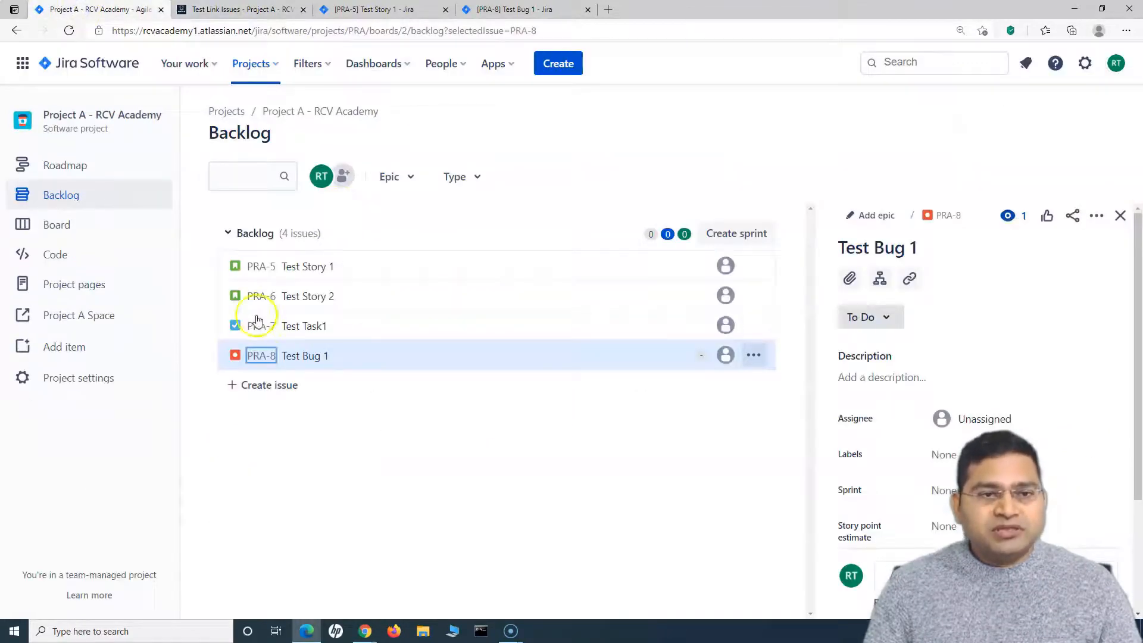
pyautogui.rightClick(256, 328)
pyautogui.click(271, 338)
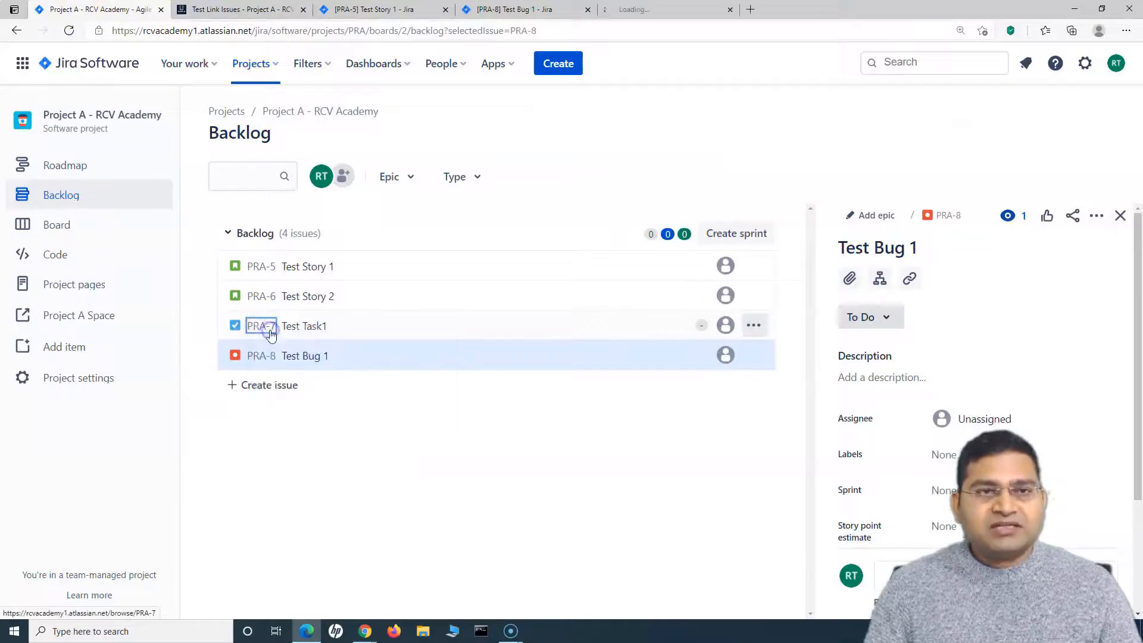
pyautogui.click(631, 9)
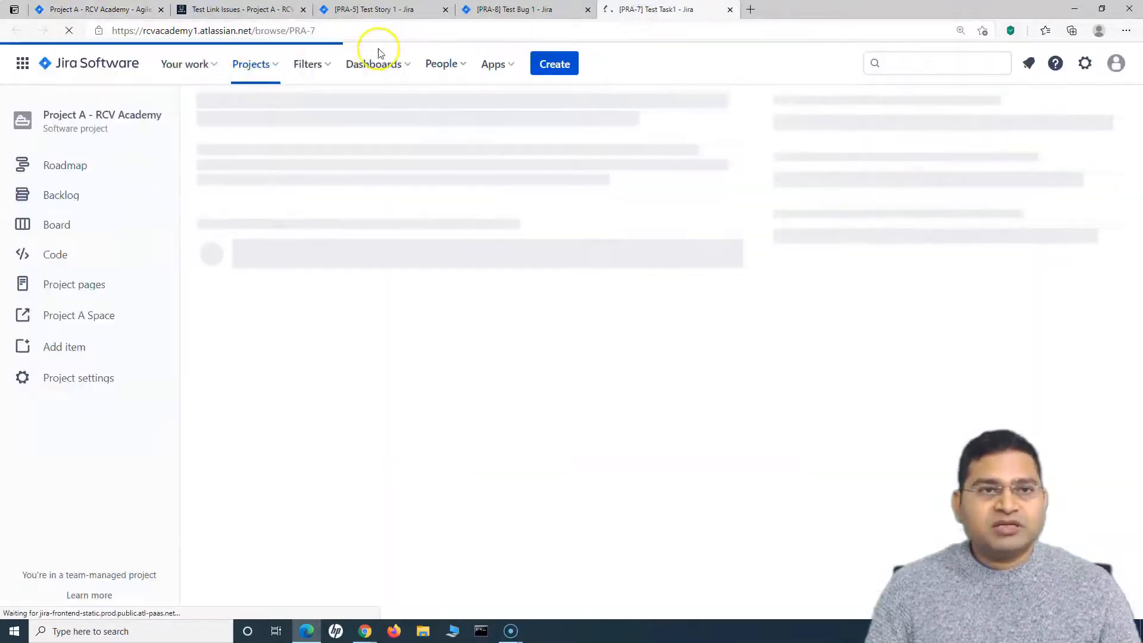
pyautogui.click(335, 31)
pyautogui.hotkey('ctrl', 'c')
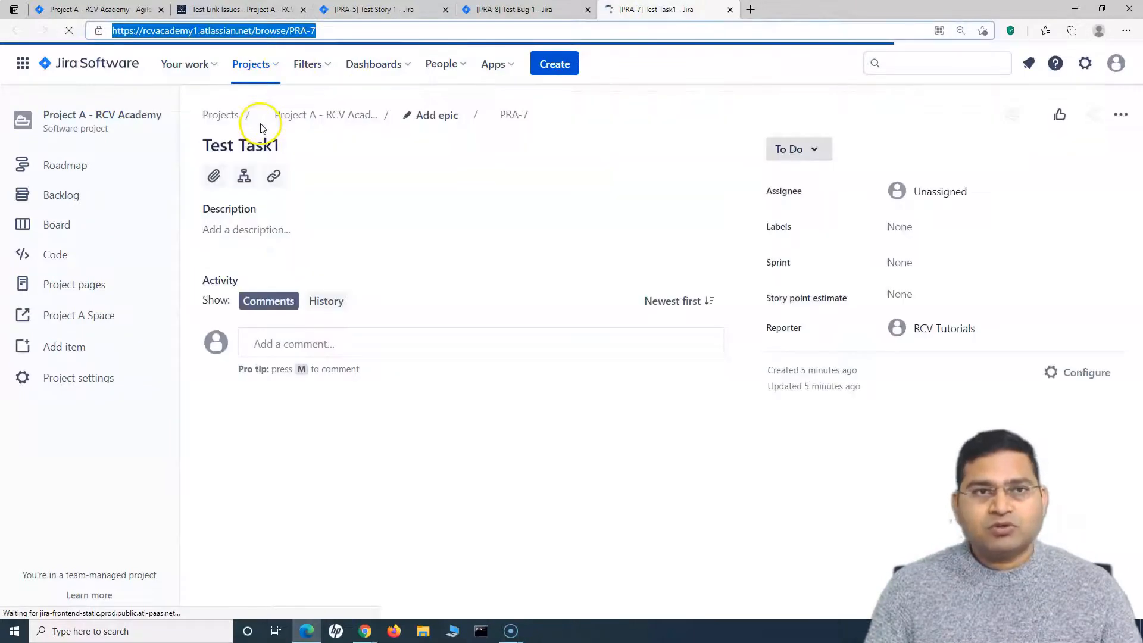
# Paste the copied PRA-7 link on a new line below PRA-6 in the Confluence page Test Link Issues, then publish the page.
pyautogui.click(236, 10)
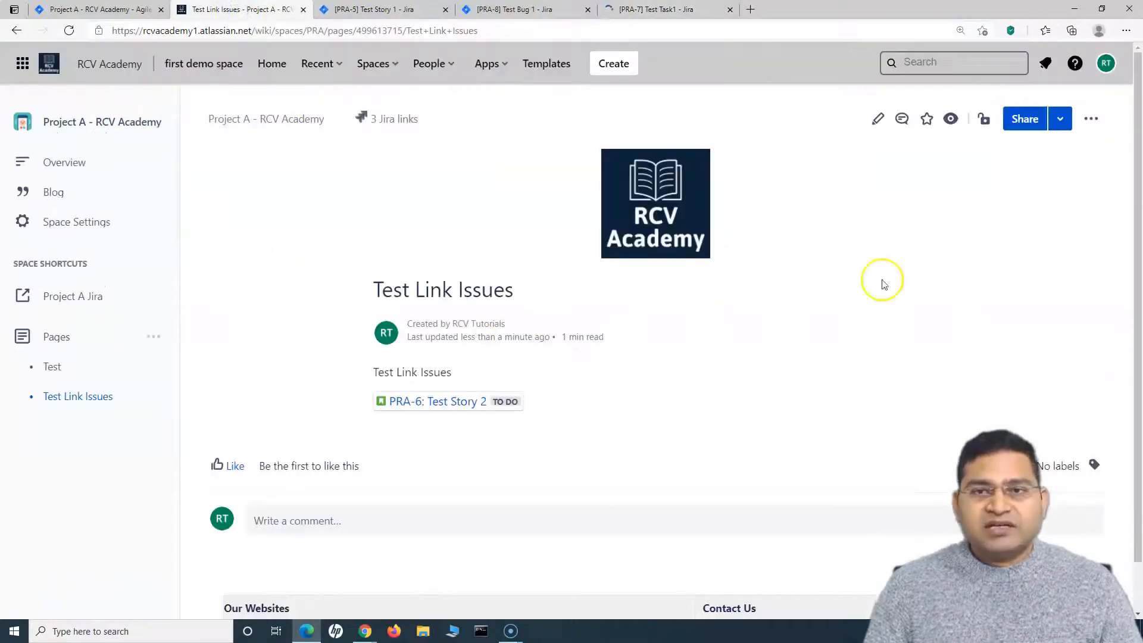
pyautogui.click(878, 121)
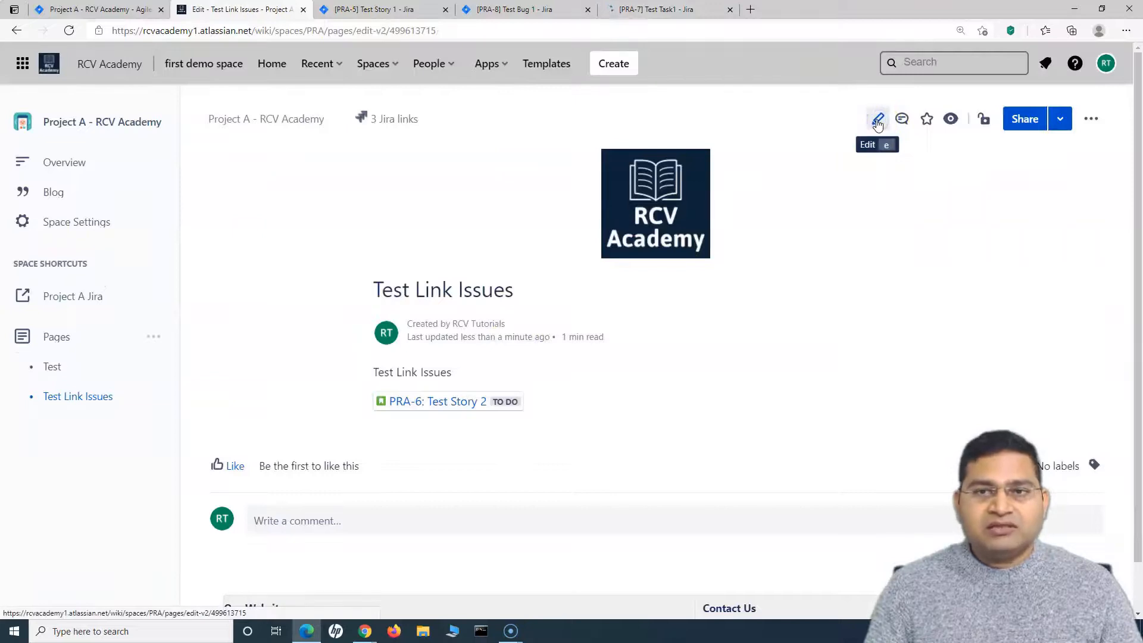
pyautogui.click(450, 266)
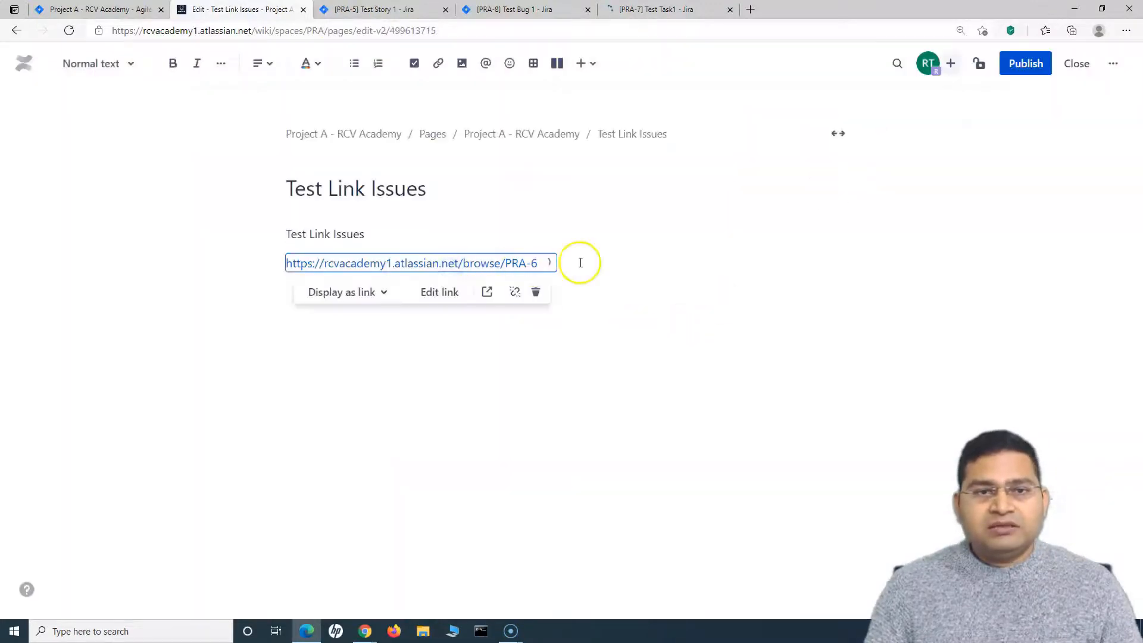
pyautogui.press('Return')
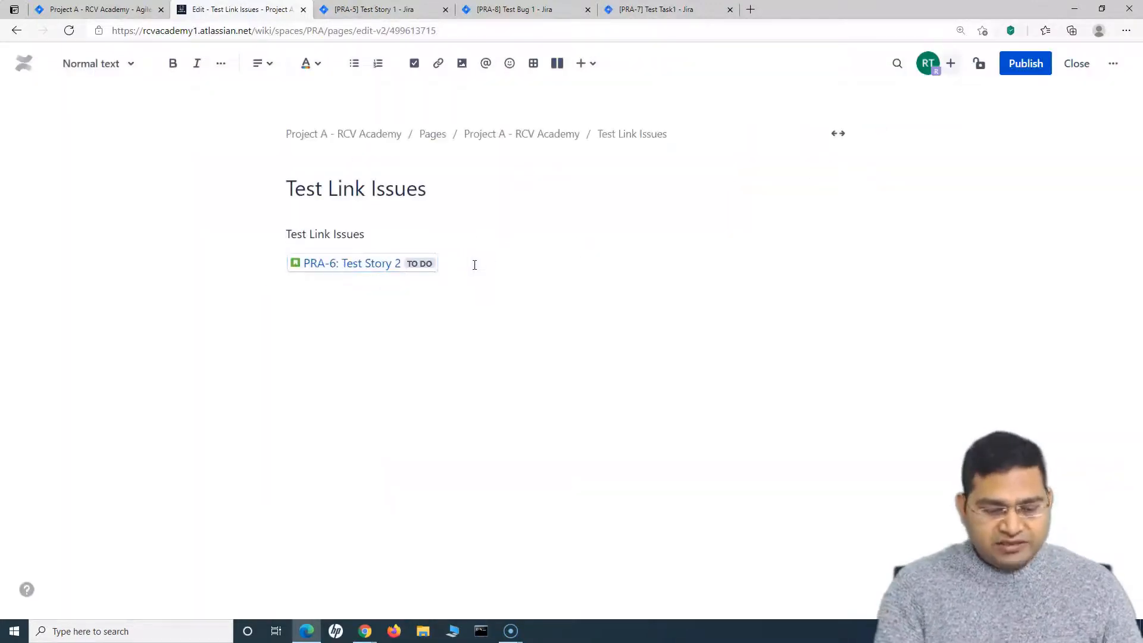
pyautogui.hotkey('ctrl', 'v')
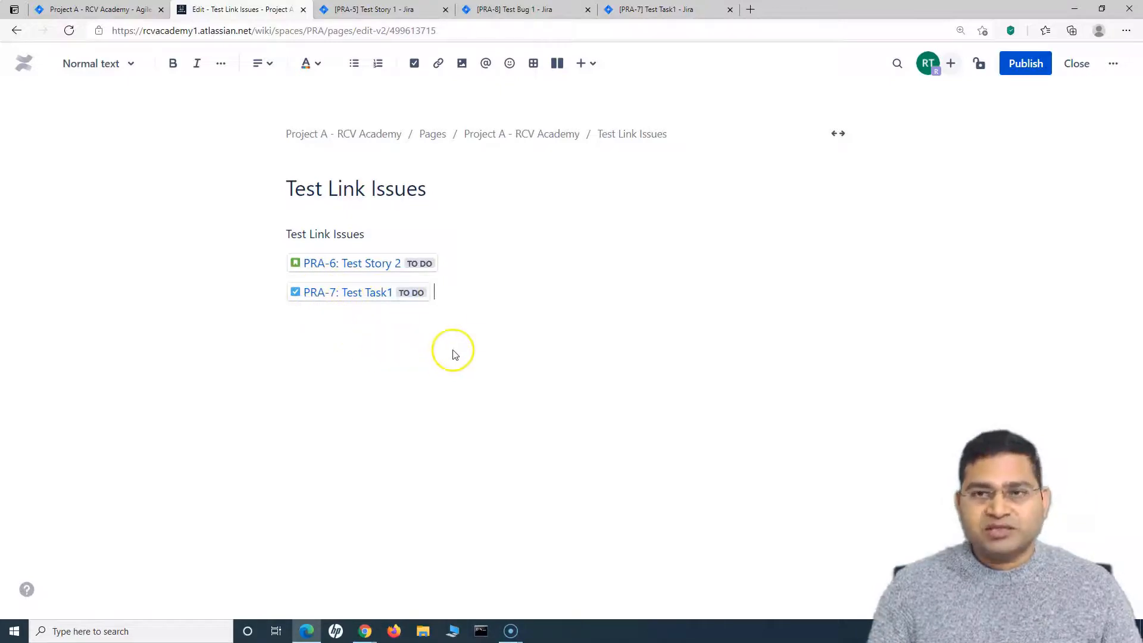
pyautogui.click(1037, 76)
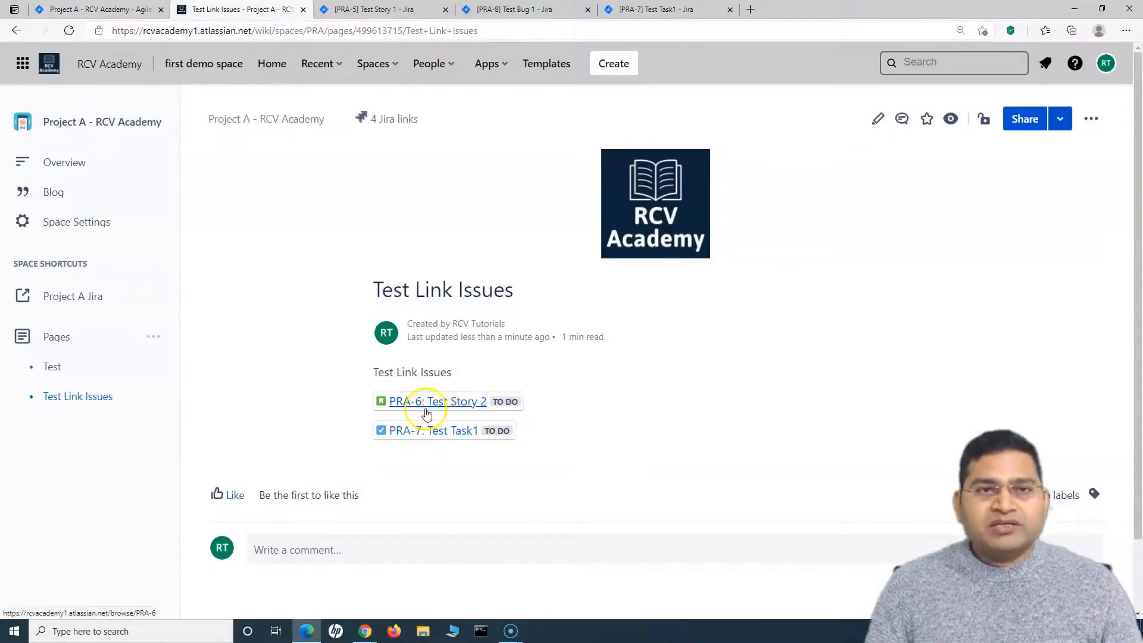
# Load issue PRA-6 in the browser tab showing PRA-8, then reload PRA-7, to check the Confluence pages mentioned on both issues.
pyautogui.click(494, 10)
pyautogui.moveTo(311, 33); pyautogui.dragTo(383, 34)
pyautogui.write('6')
pyautogui.press('Return')
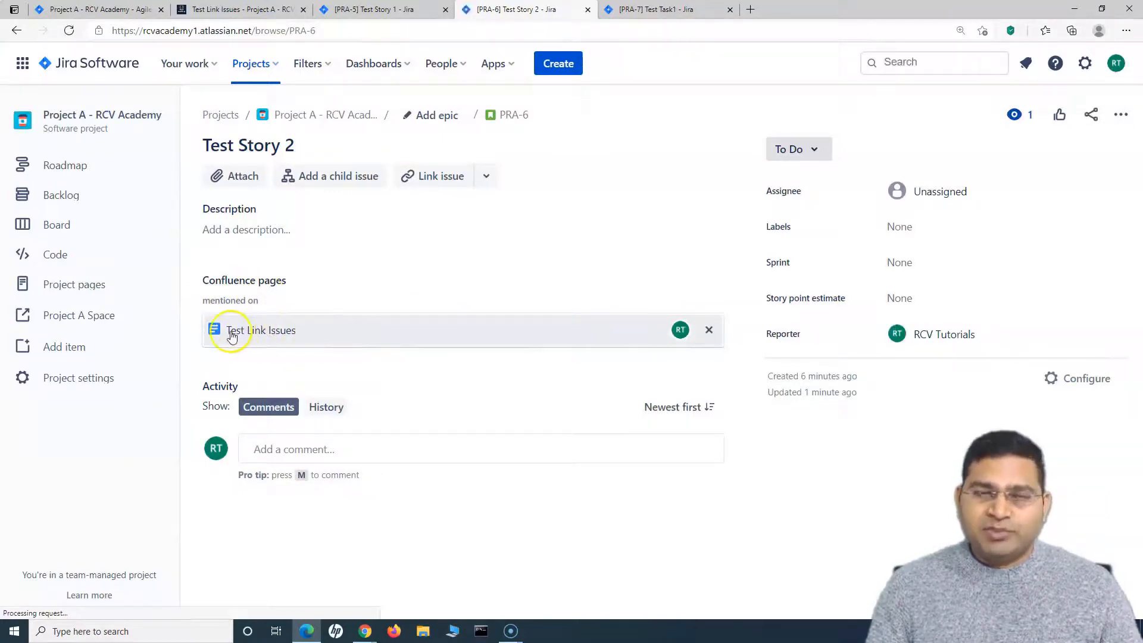
pyautogui.click(664, 11)
pyautogui.press('Return')
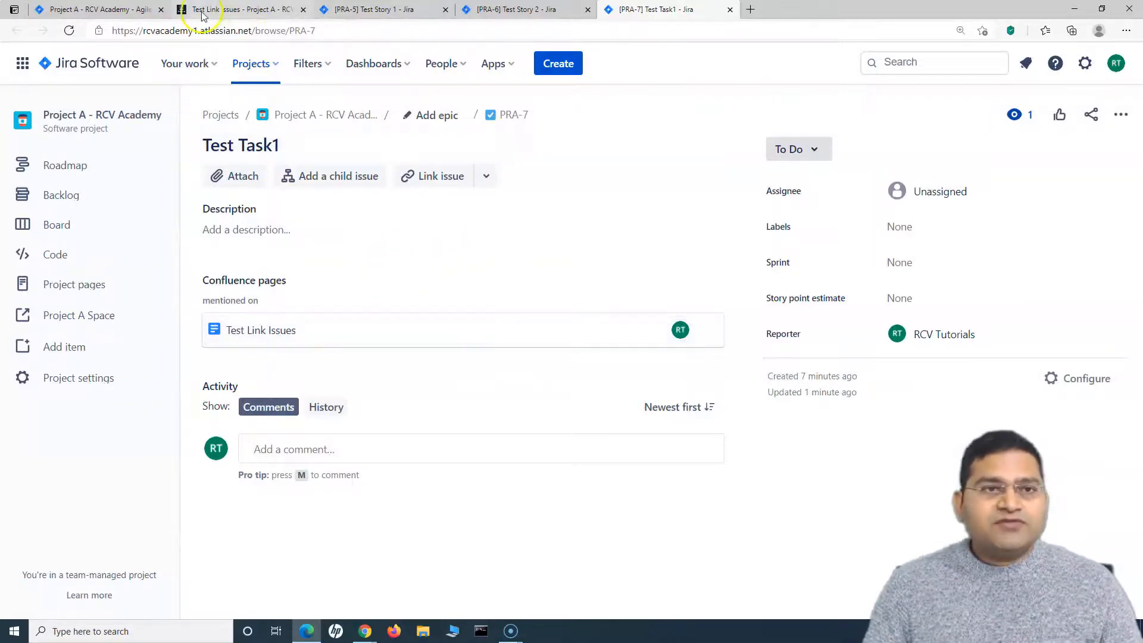
# Reopen Test Link Issues for editing and start the Jira macro with "/jira" on a new line below PRA-7.
pyautogui.click(238, 9)
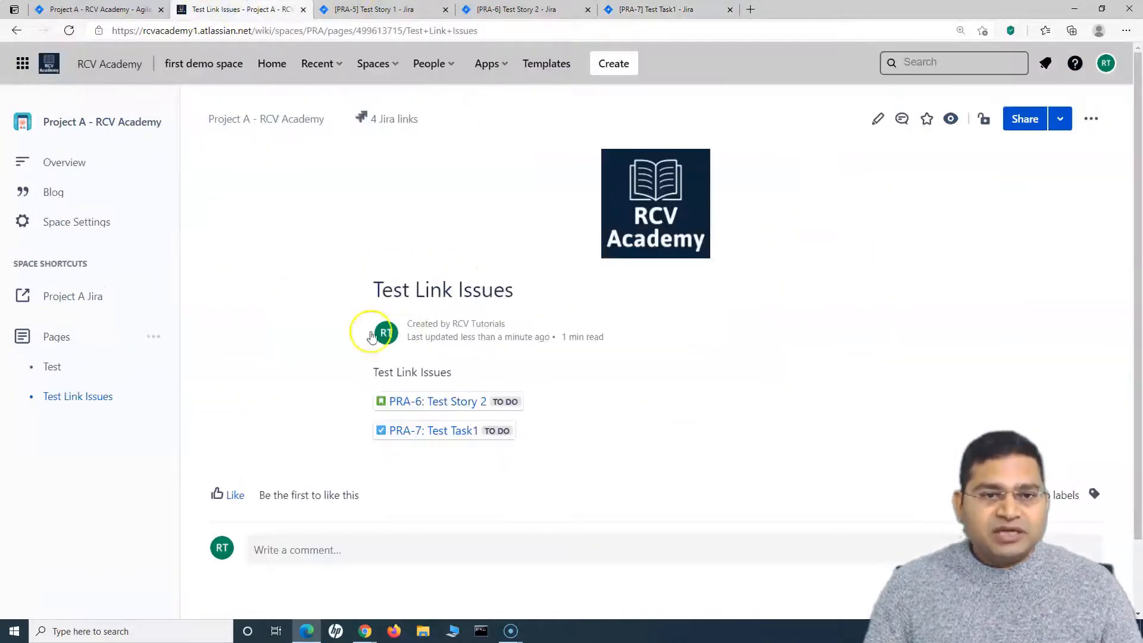
pyautogui.click(875, 119)
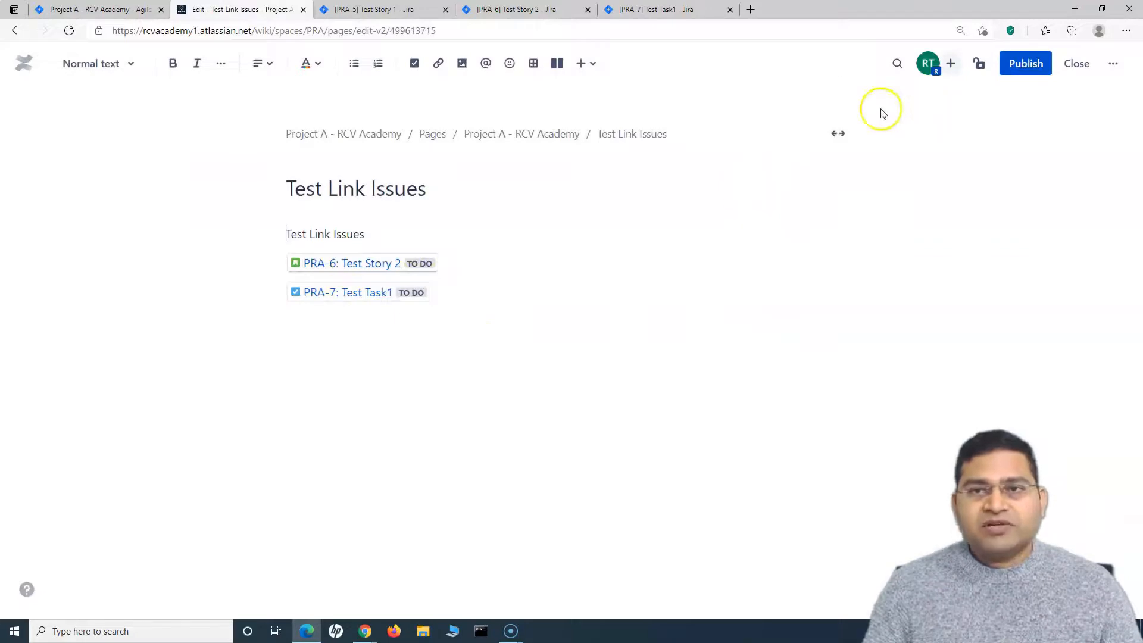
pyautogui.click(464, 294)
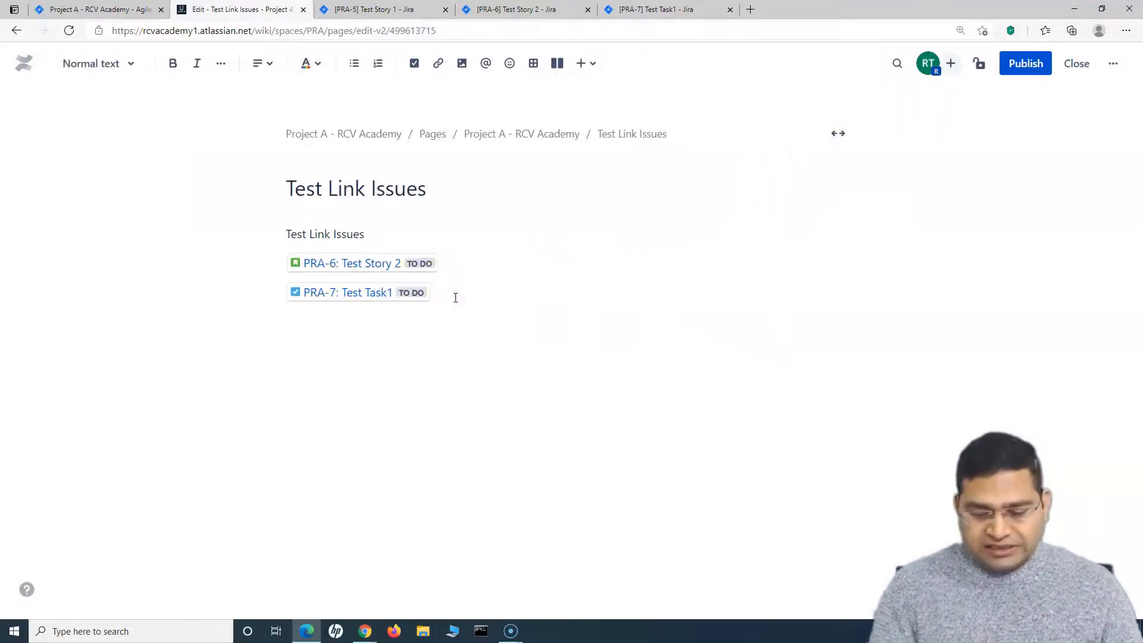
pyautogui.write('/jira')
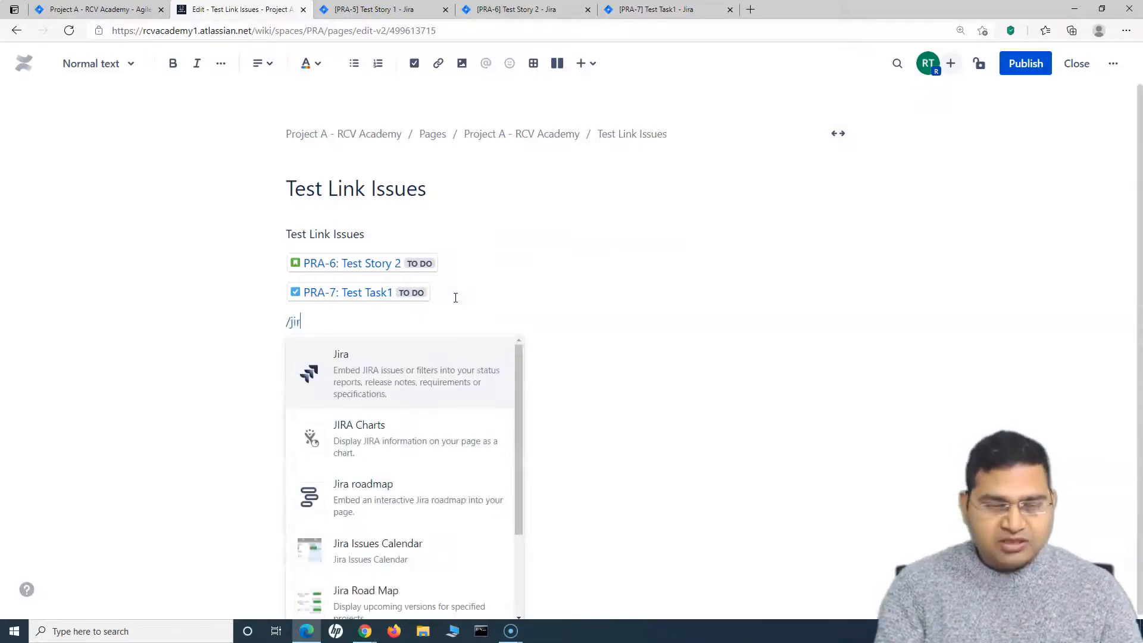
pyautogui.click(399, 378)
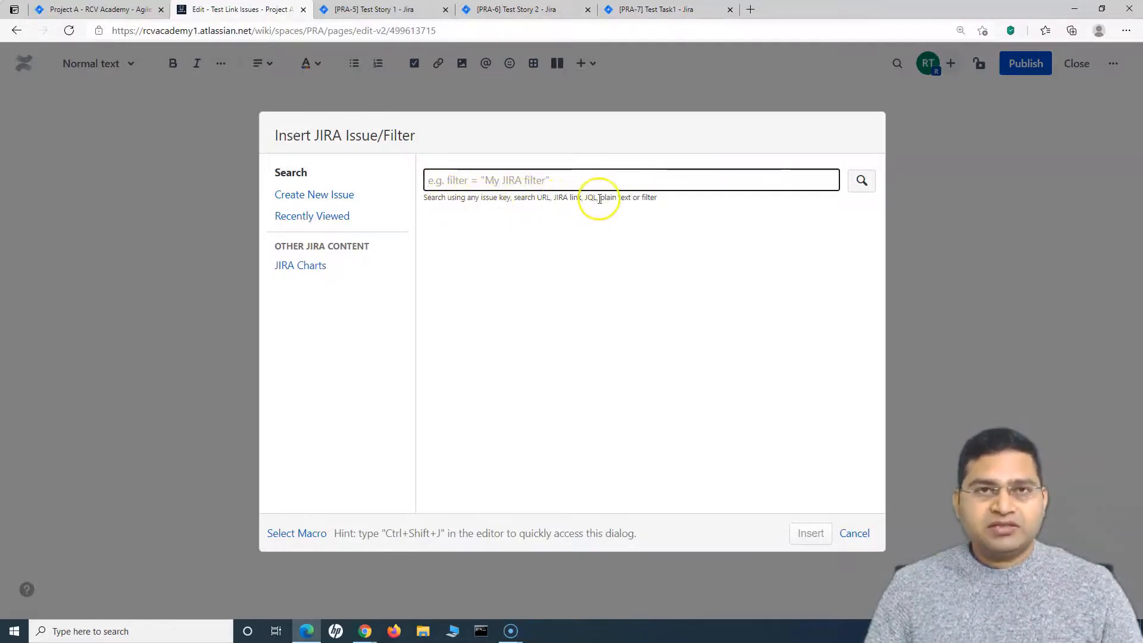
# Return to the Jira backlog, open the advanced issue search, and switch it to JQL.
pyautogui.click(107, 9)
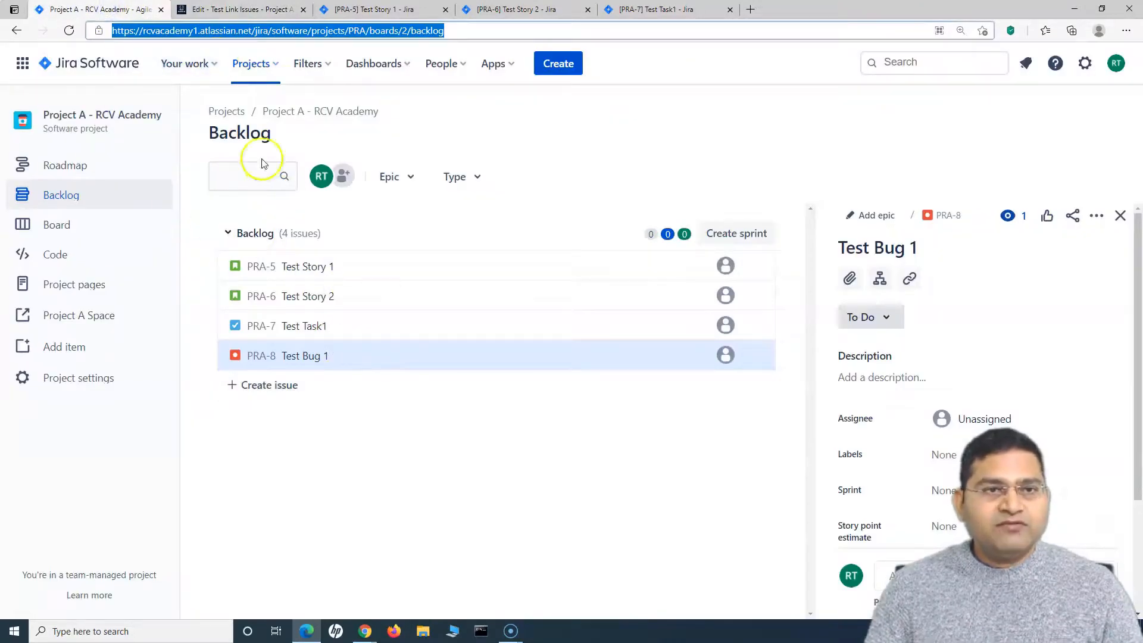
pyautogui.click(334, 72)
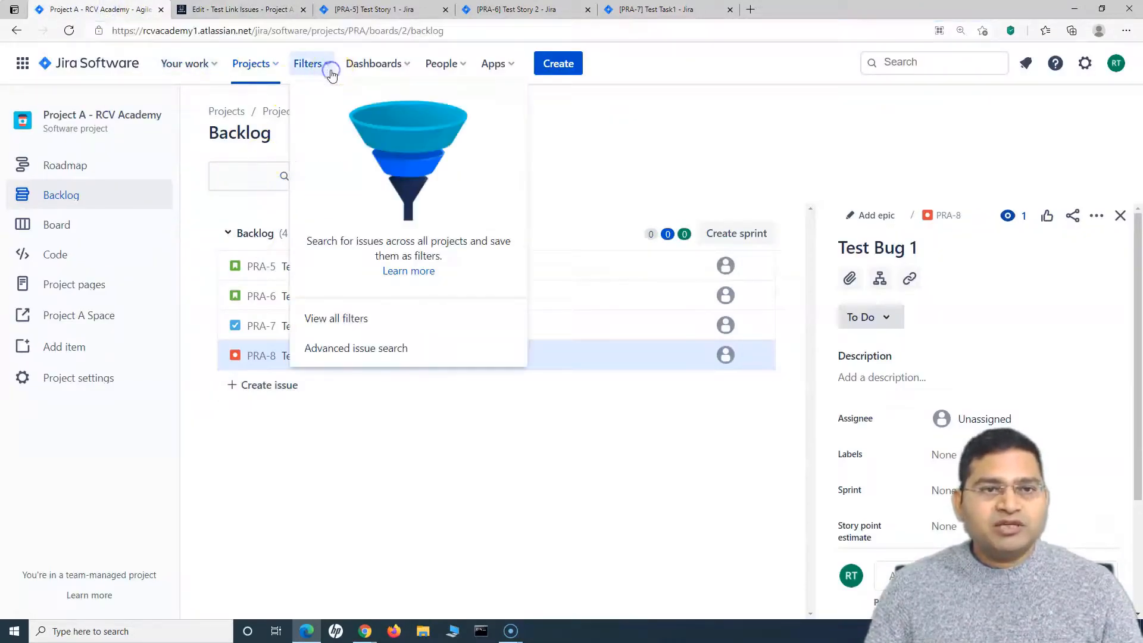
pyautogui.click(315, 73)
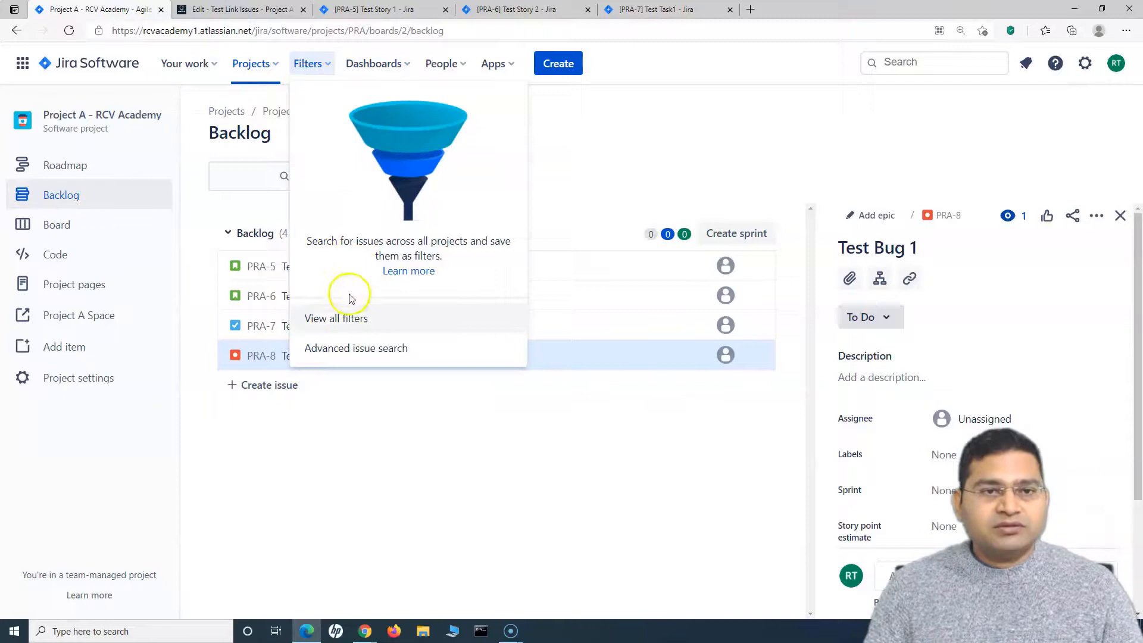
pyautogui.click(337, 348)
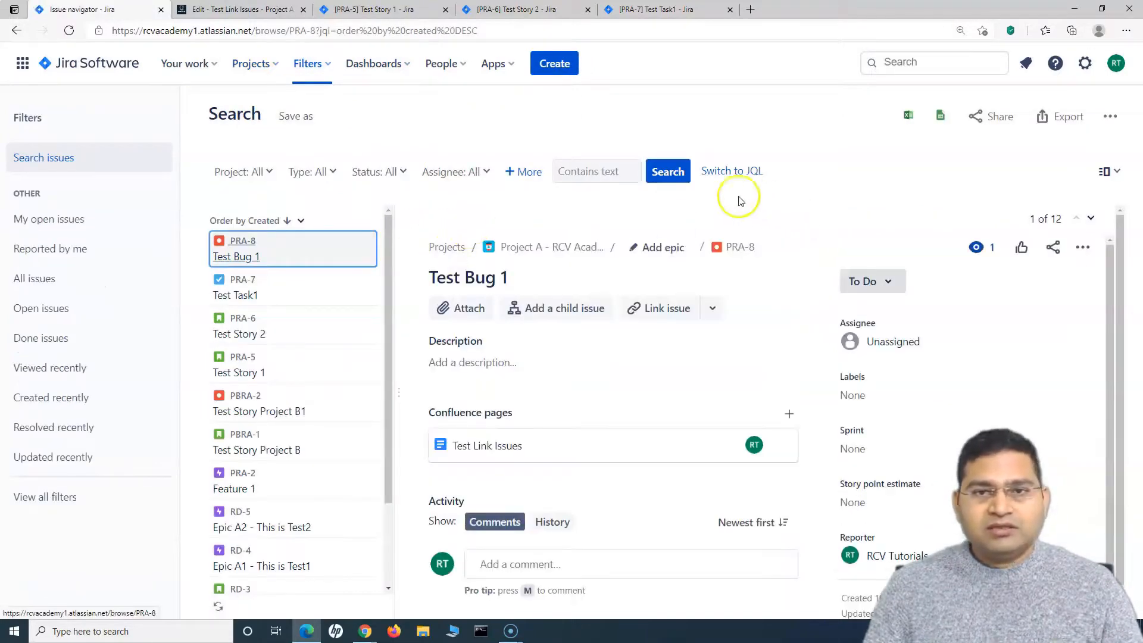
pyautogui.click(732, 171)
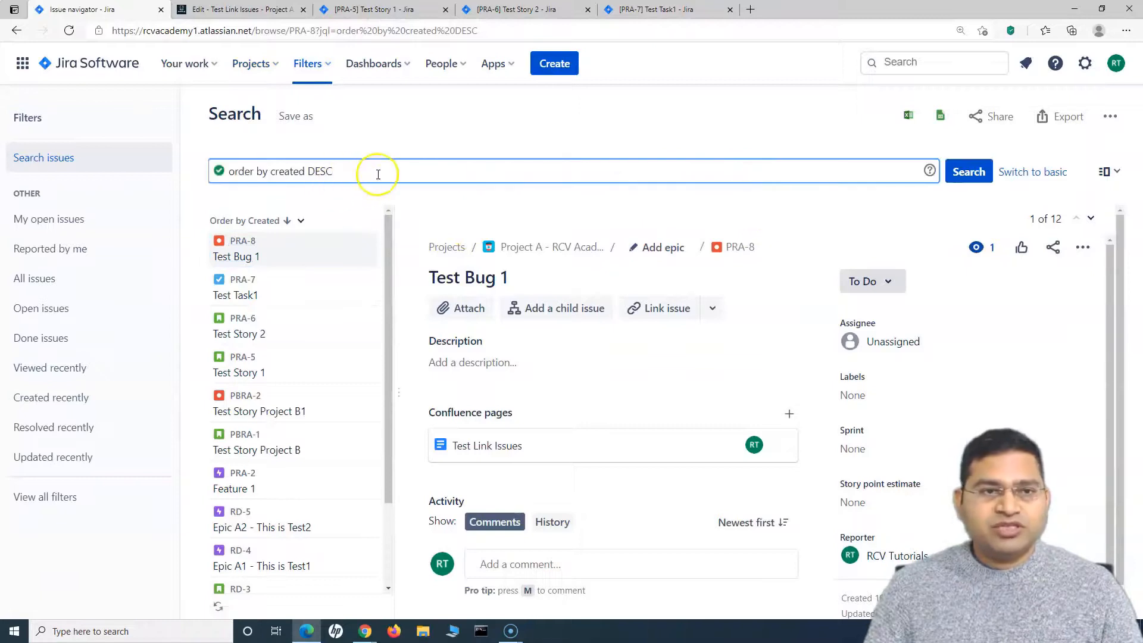
# Run the JQL query project = "Project A - RCV Academy" and copy the query text.
pyautogui.hotkey('ctrl', 'a')
pyautogui.write('project')
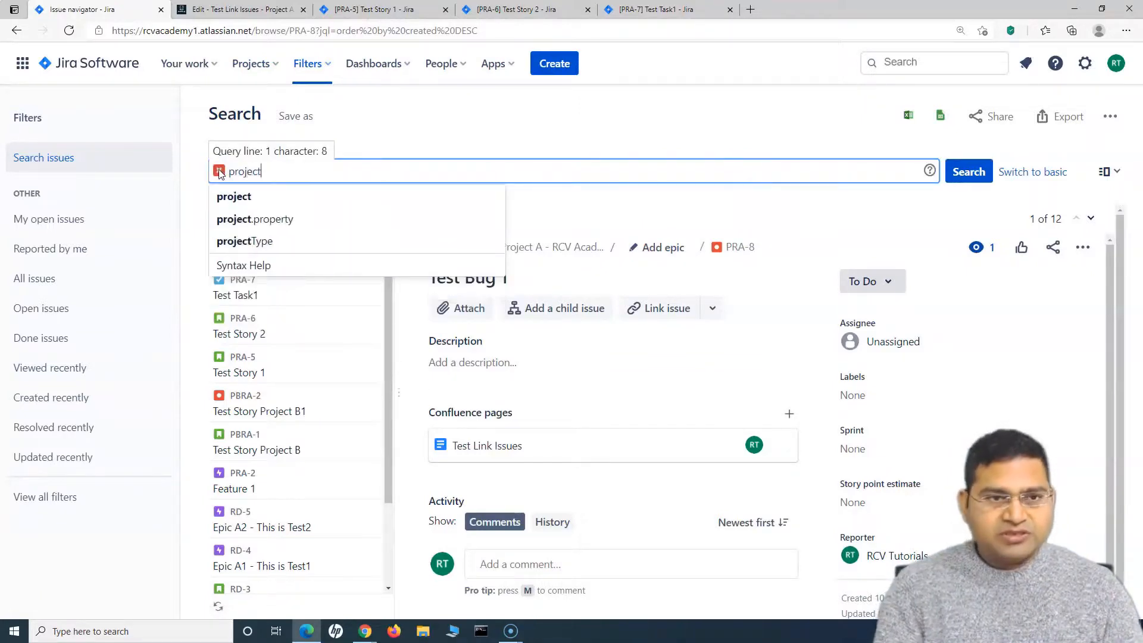
pyautogui.click(237, 197)
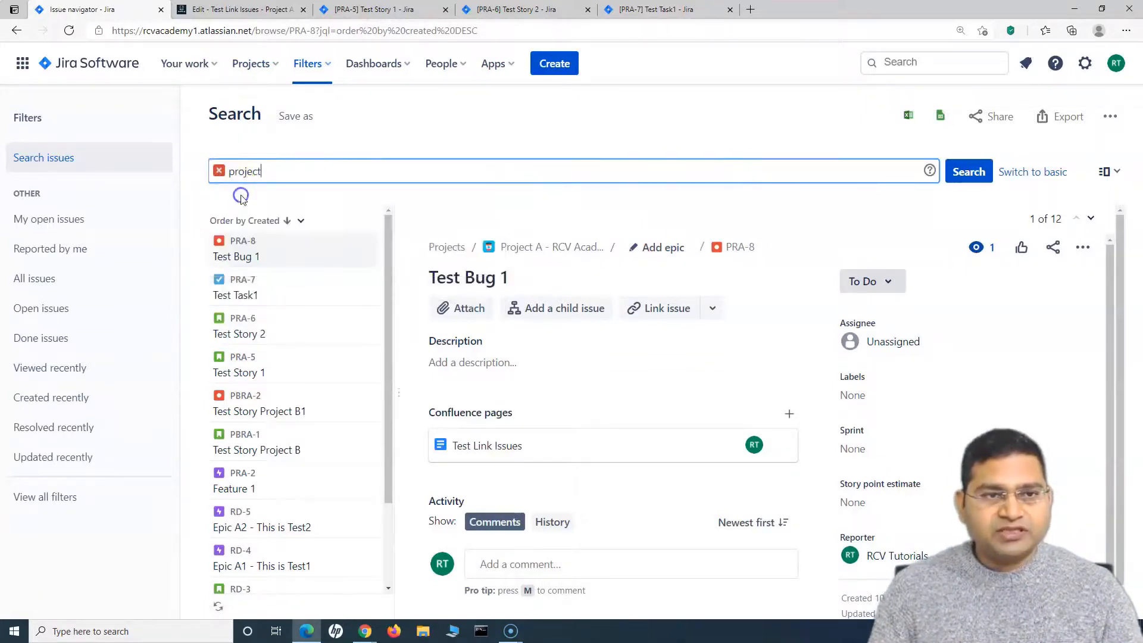
pyautogui.write('= "Project A - RCV Academy')
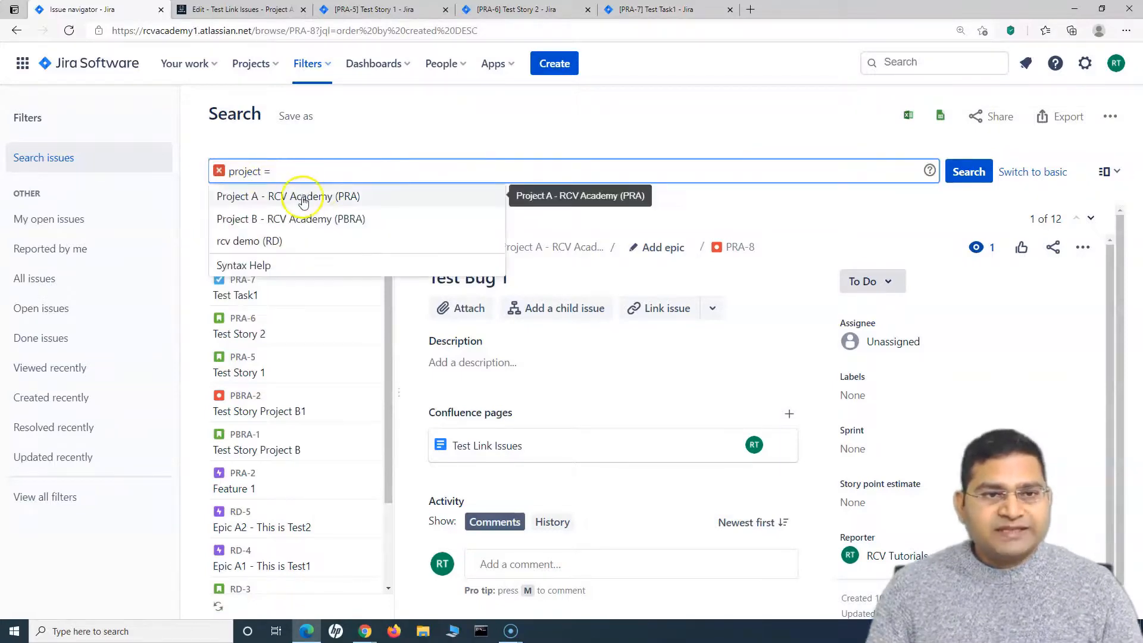
pyautogui.click(298, 196)
pyautogui.click(969, 171)
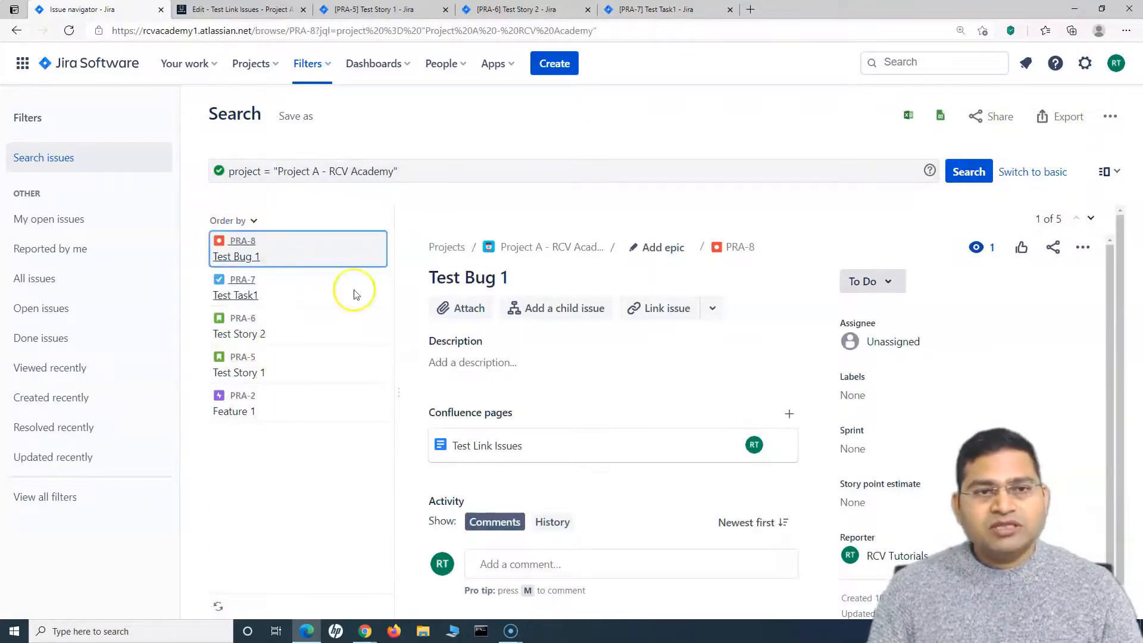
pyautogui.click(431, 171)
pyautogui.hotkey('ctrl', 'c')
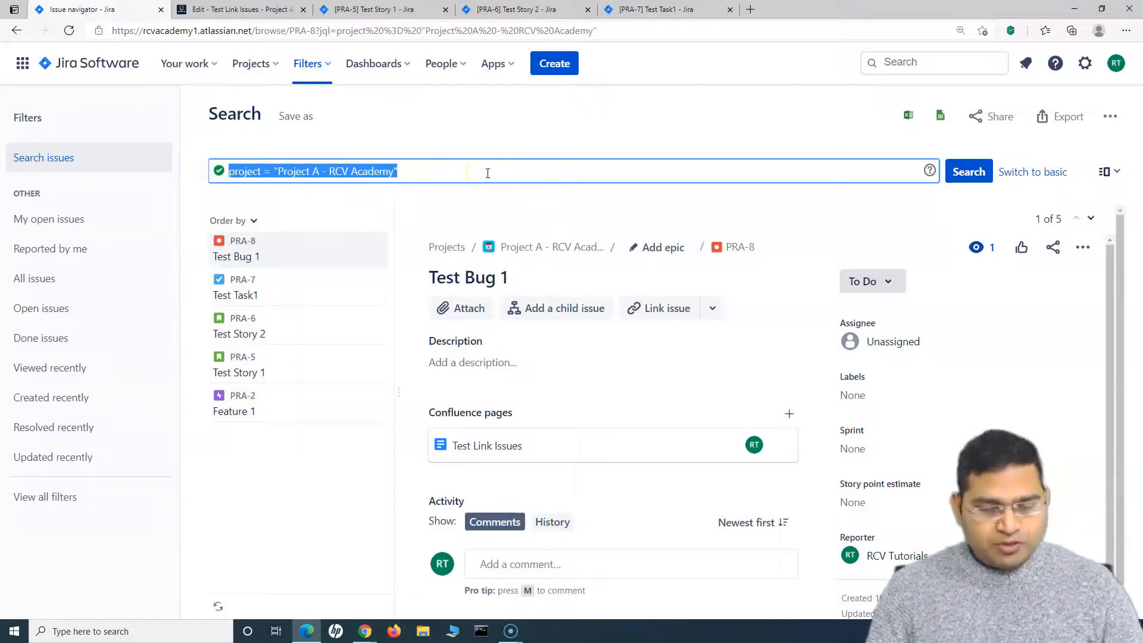
# Return to the Confluence page's Jira macro dialog and search with the copied query project = "Project A - RCV Academy".
pyautogui.click(256, 9)
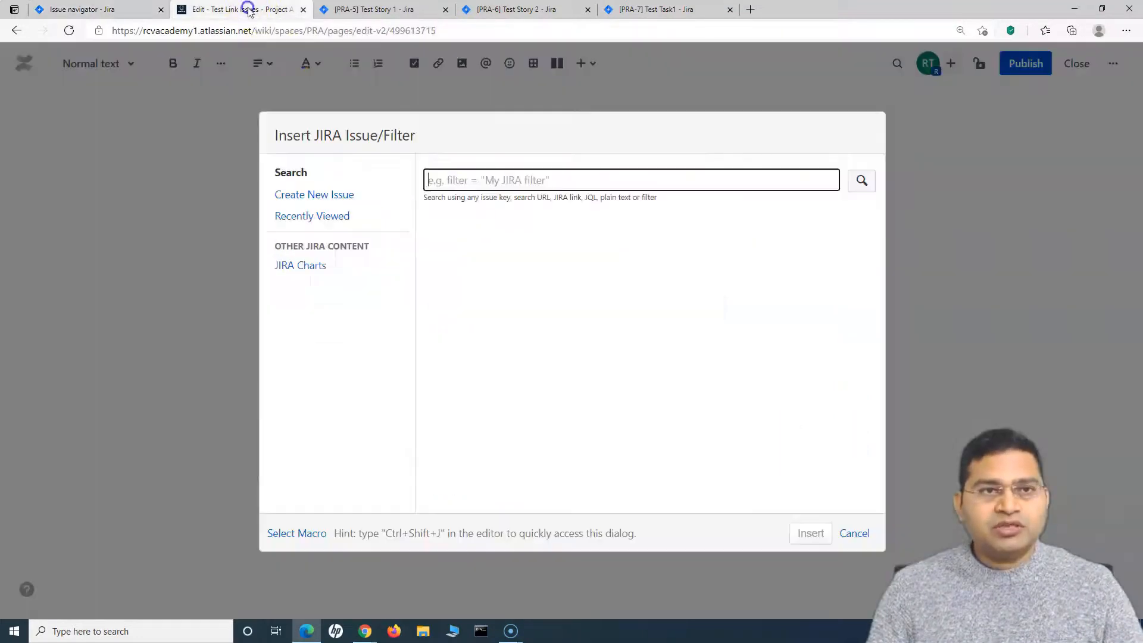
pyautogui.click(519, 182)
pyautogui.hotkey('ctrl', 'v')
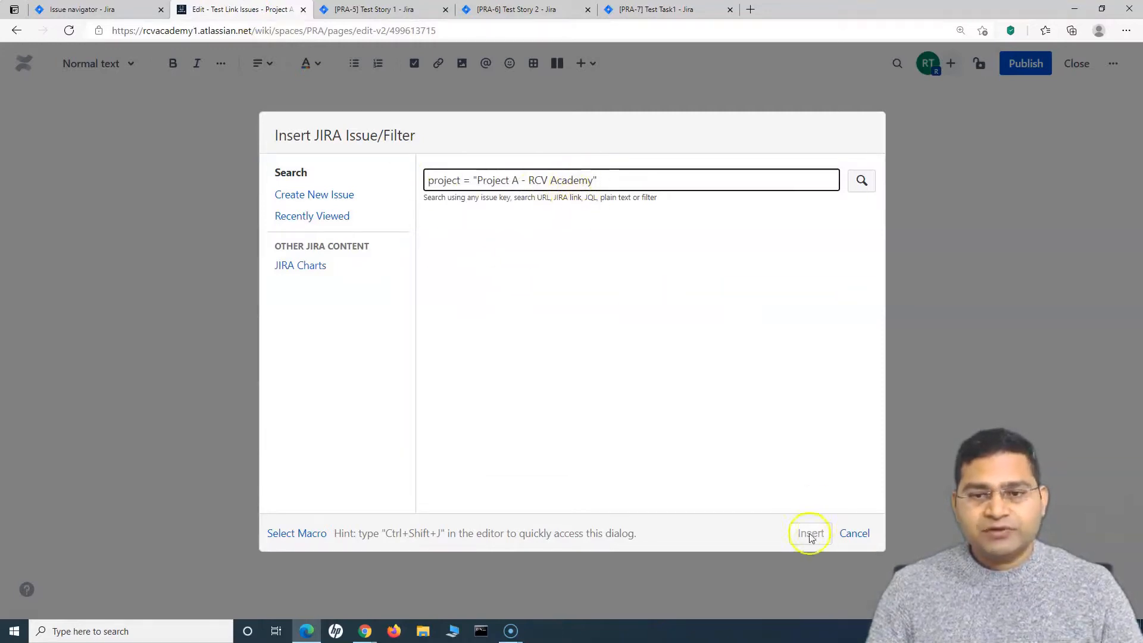
pyautogui.click(859, 189)
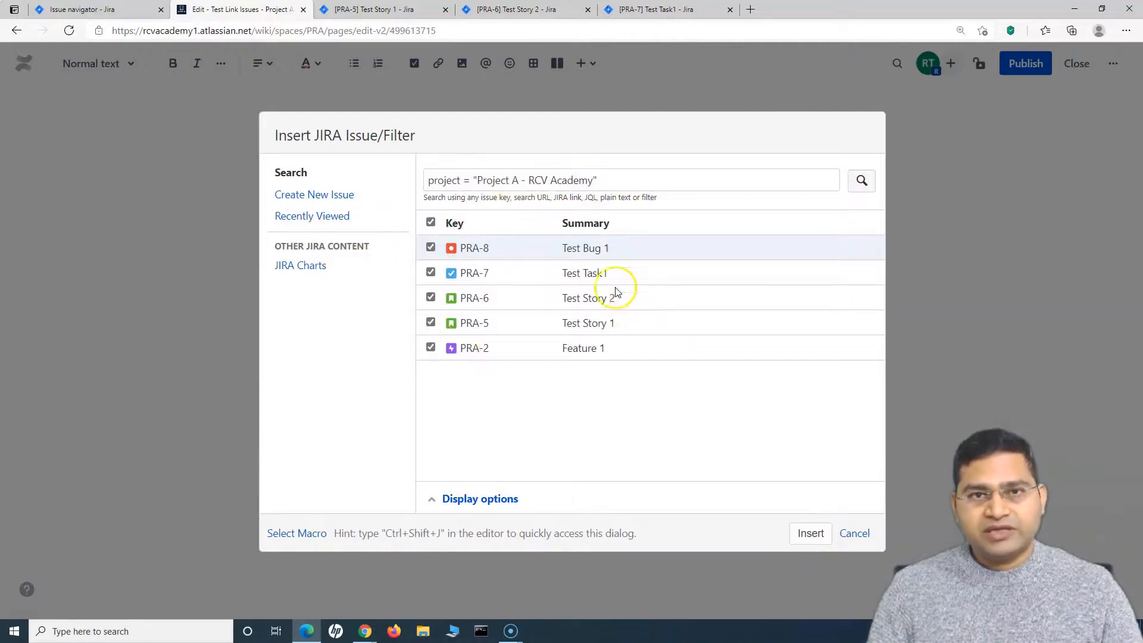
# Remove the Reporter column in the macro's display options, insert the found issues as a table, and publish the page.
pyautogui.click(482, 503)
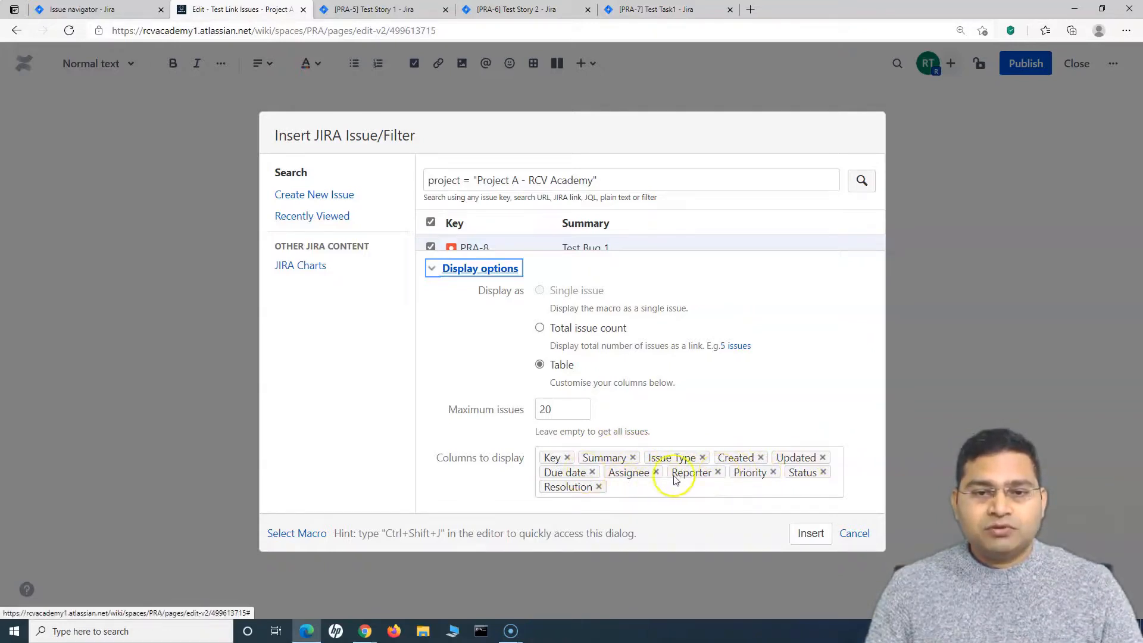
pyautogui.click(718, 472)
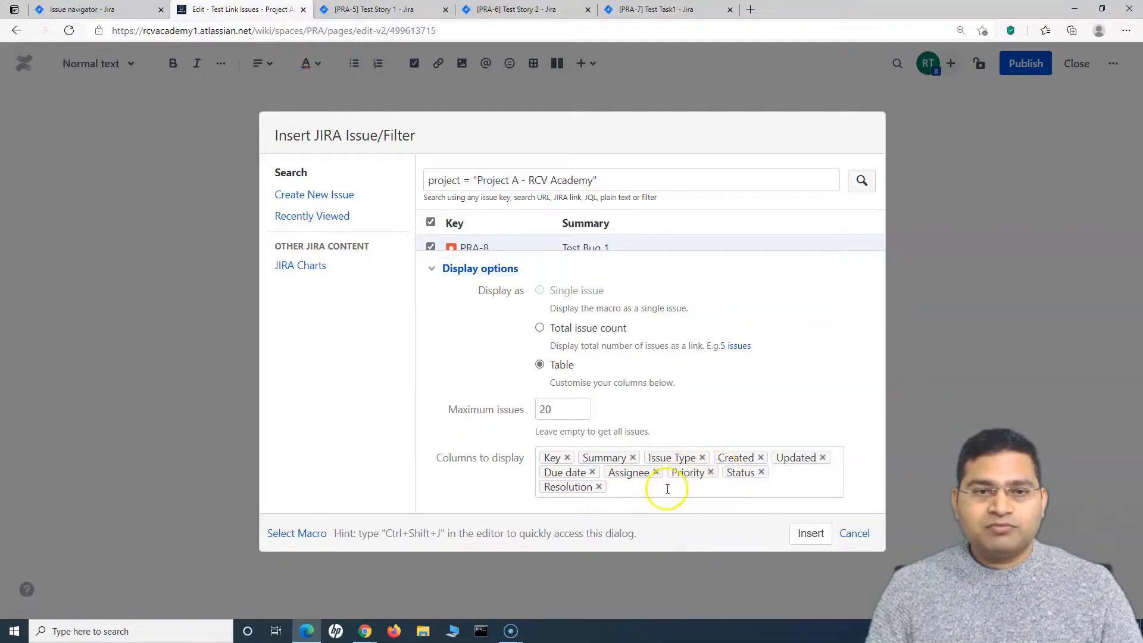
pyautogui.click(811, 535)
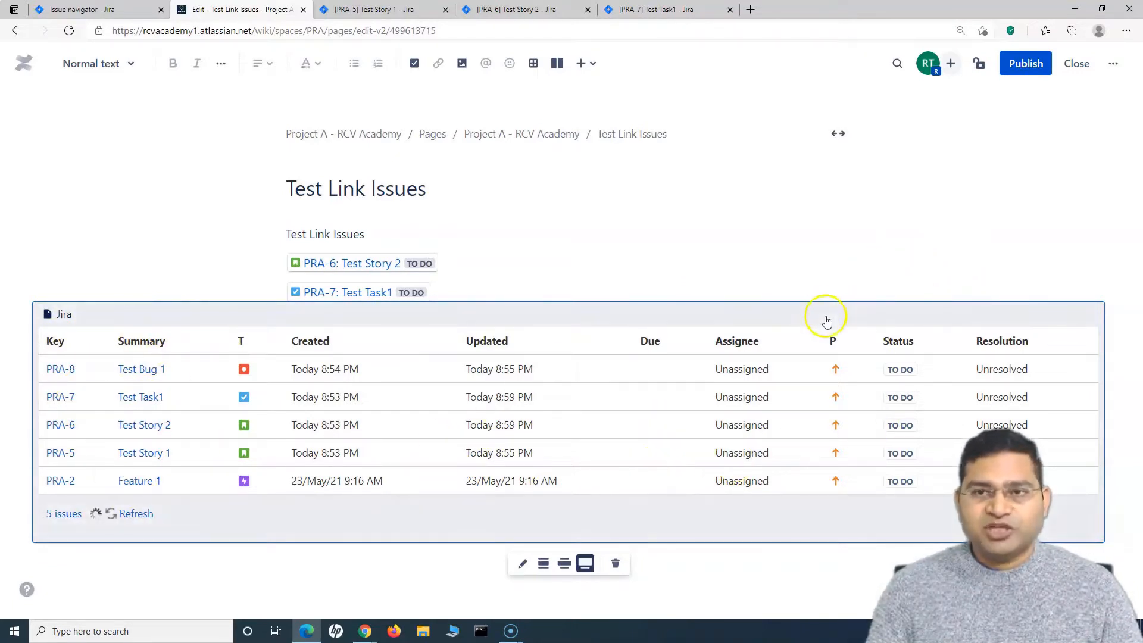
pyautogui.click(1027, 64)
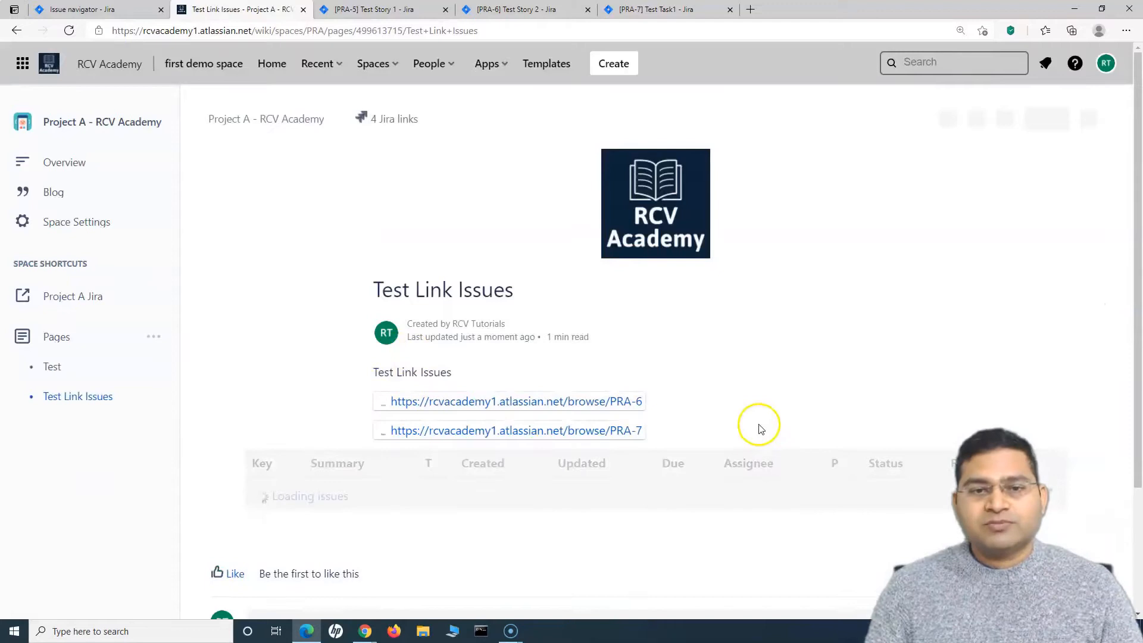
# Examine the Jira issues table on the published page, then switch to the presentation window in Chrome.
pyautogui.scroll(-5, 758, 426)
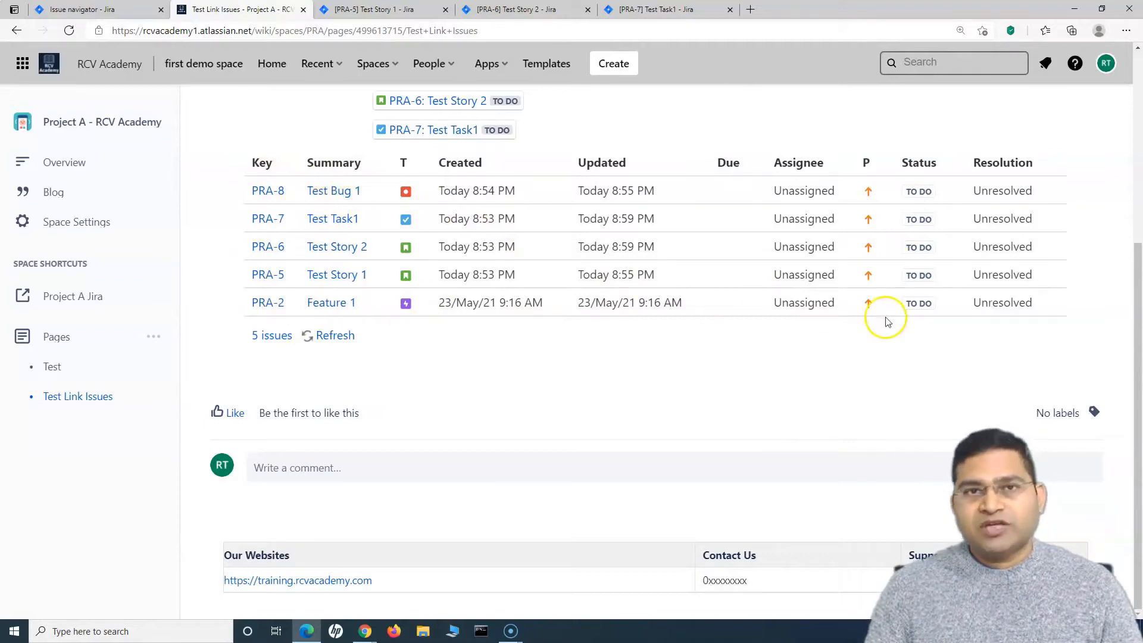
pyautogui.scroll(5, 822, 369)
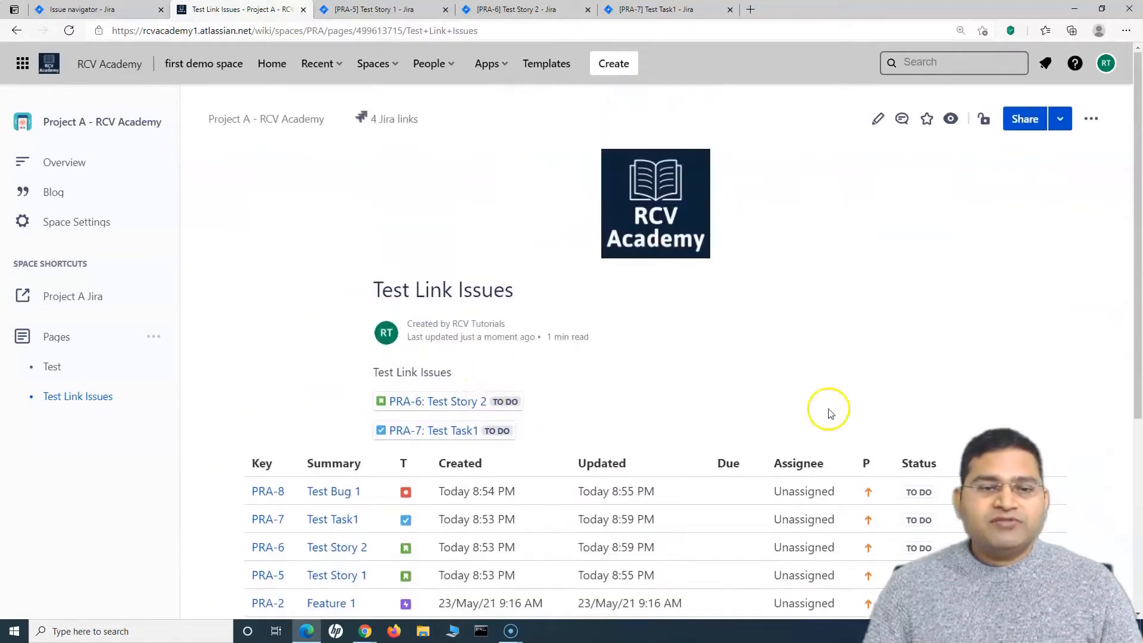
pyautogui.hotkey('alt', 'Tab')
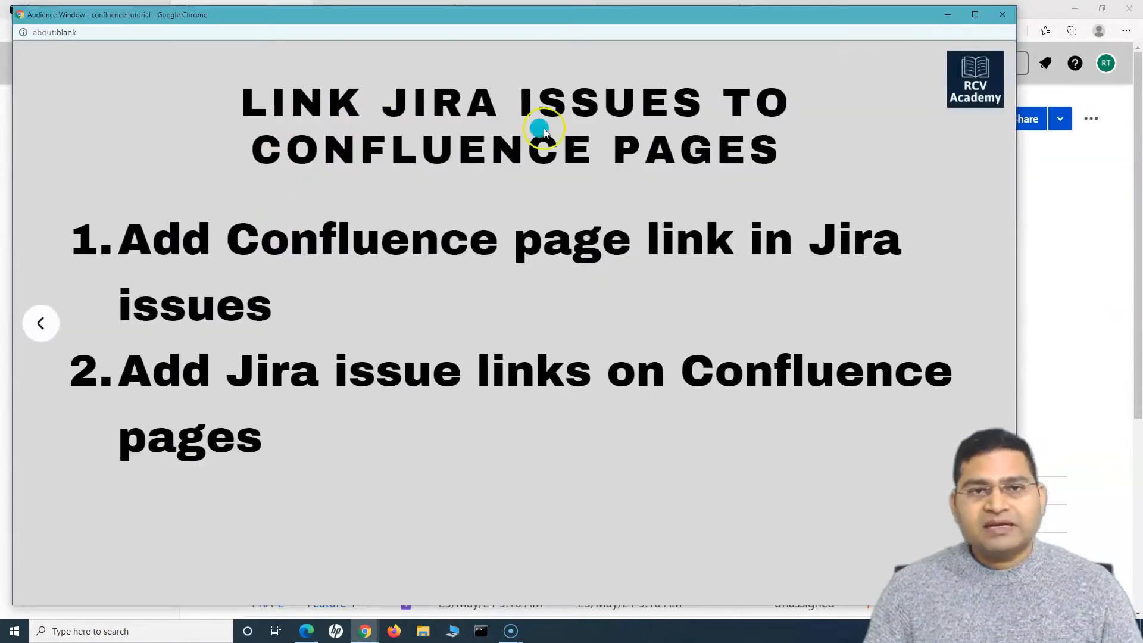